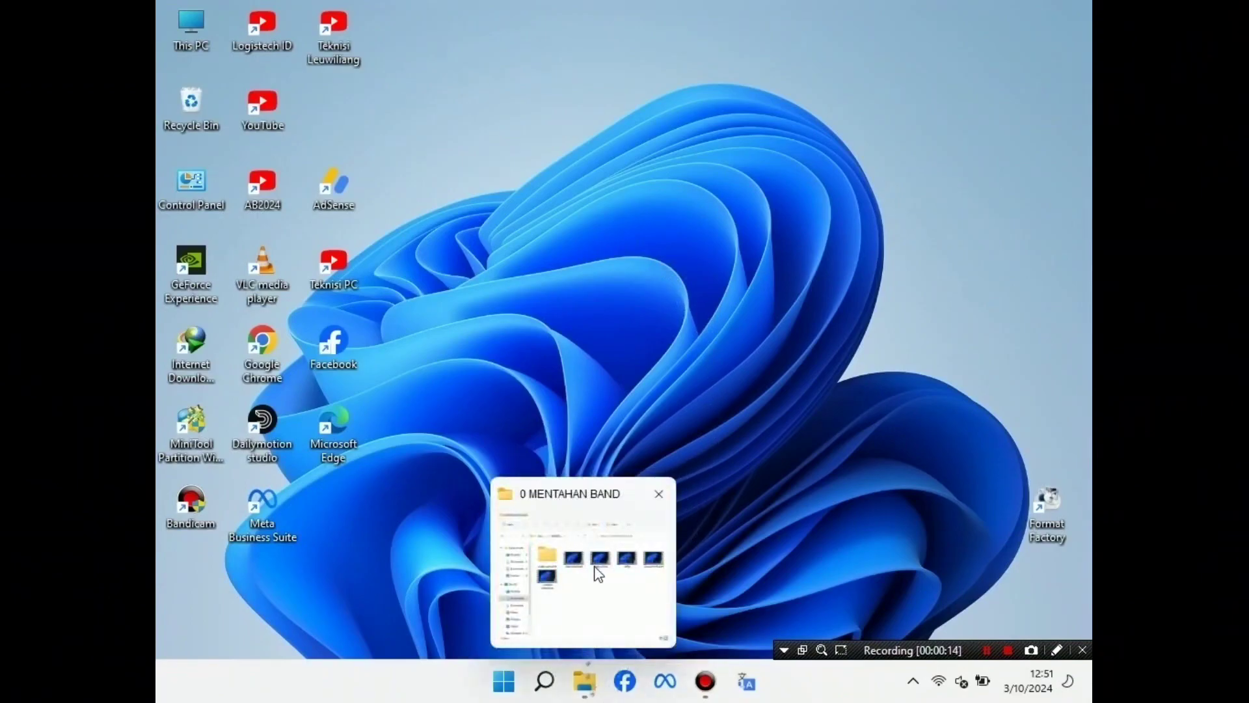
mouse_move(590, 676)
right_click(597, 394)
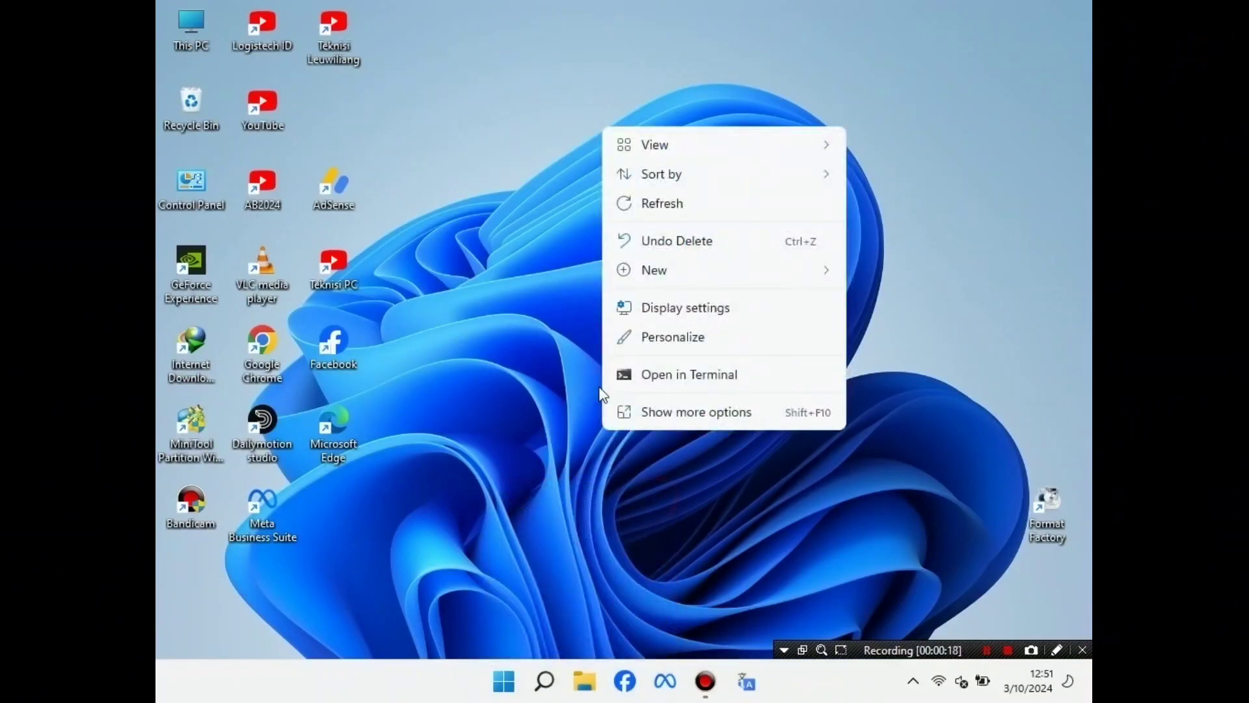
left_click(676, 204)
Open Computer Management for This PC from File Explorer and show Device Manager.
left_click(582, 682)
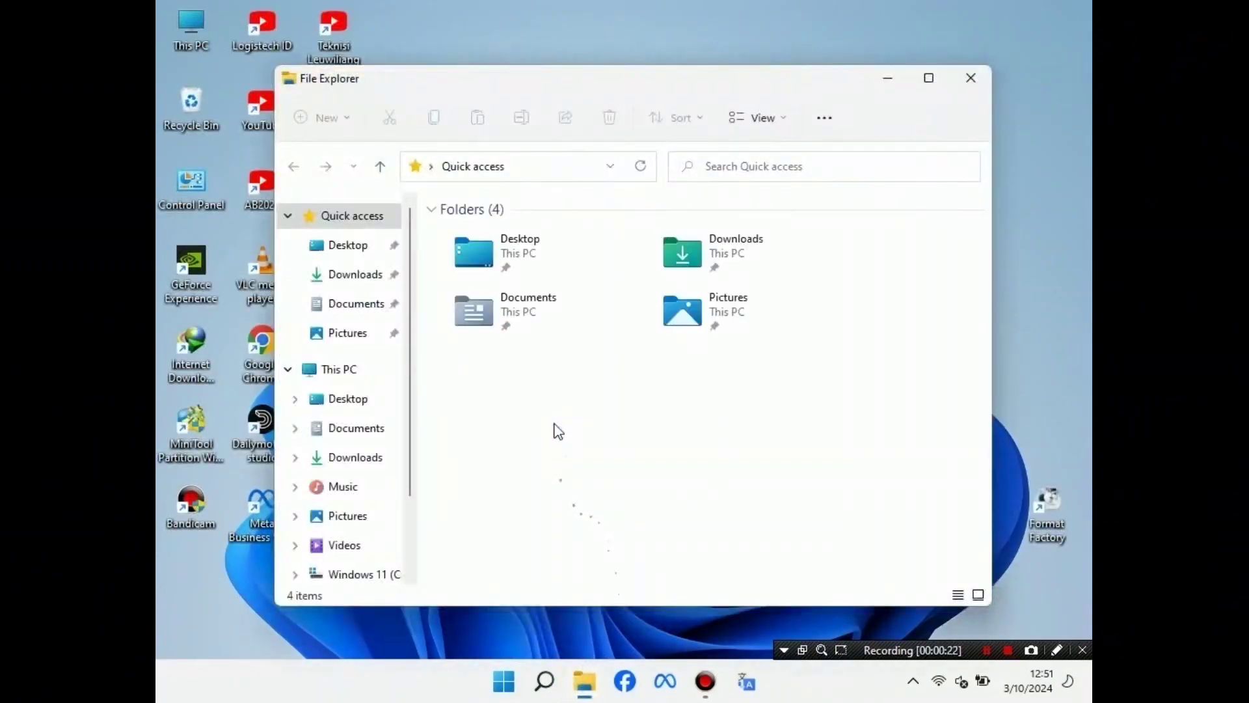
right_click(343, 375)
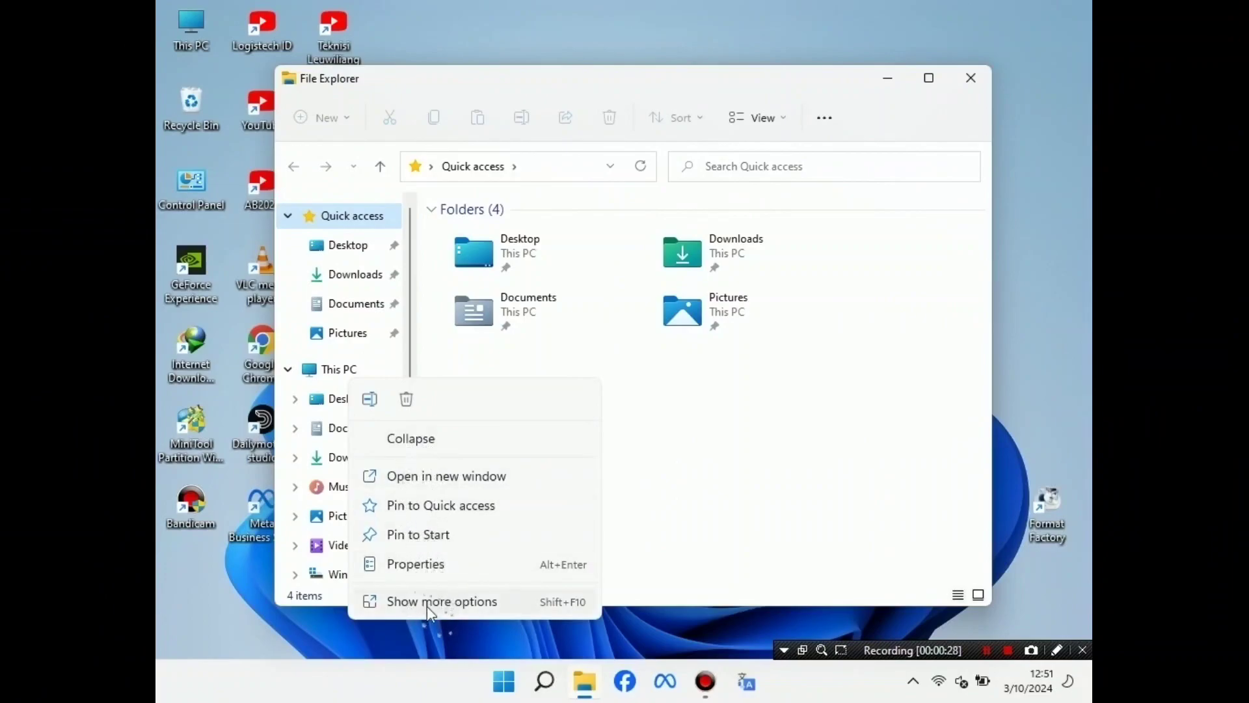
left_click(467, 607)
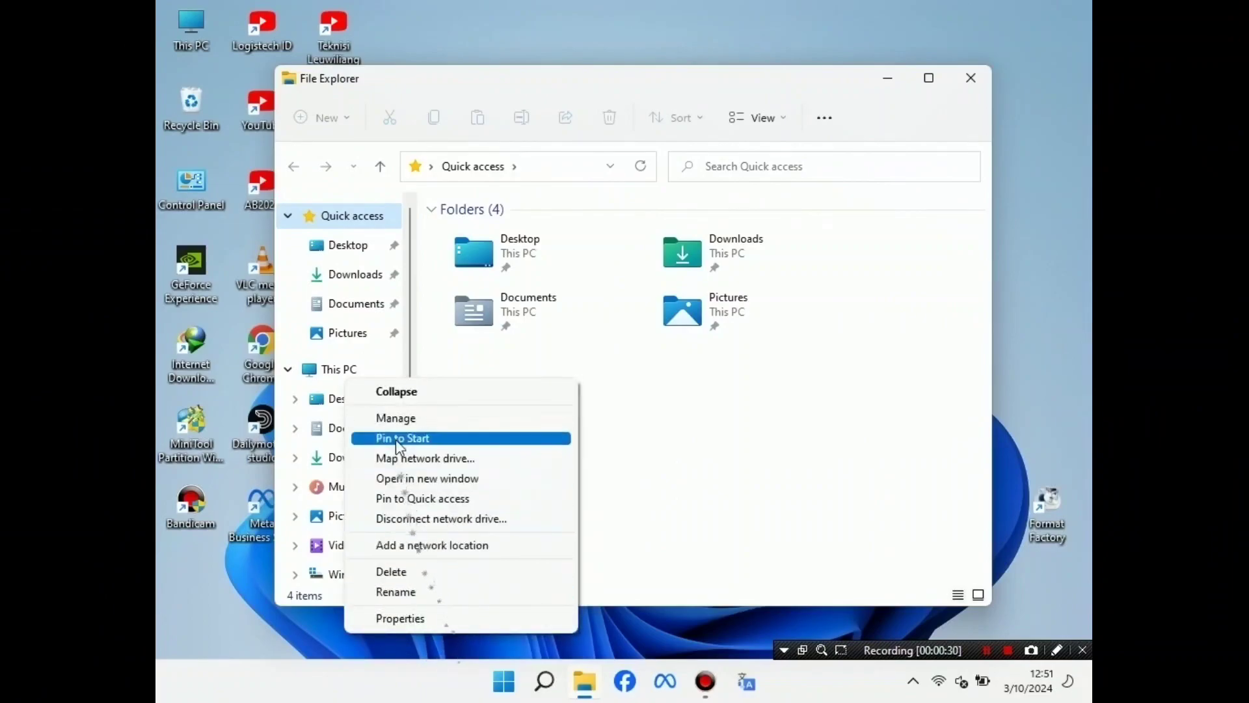
left_click(449, 420)
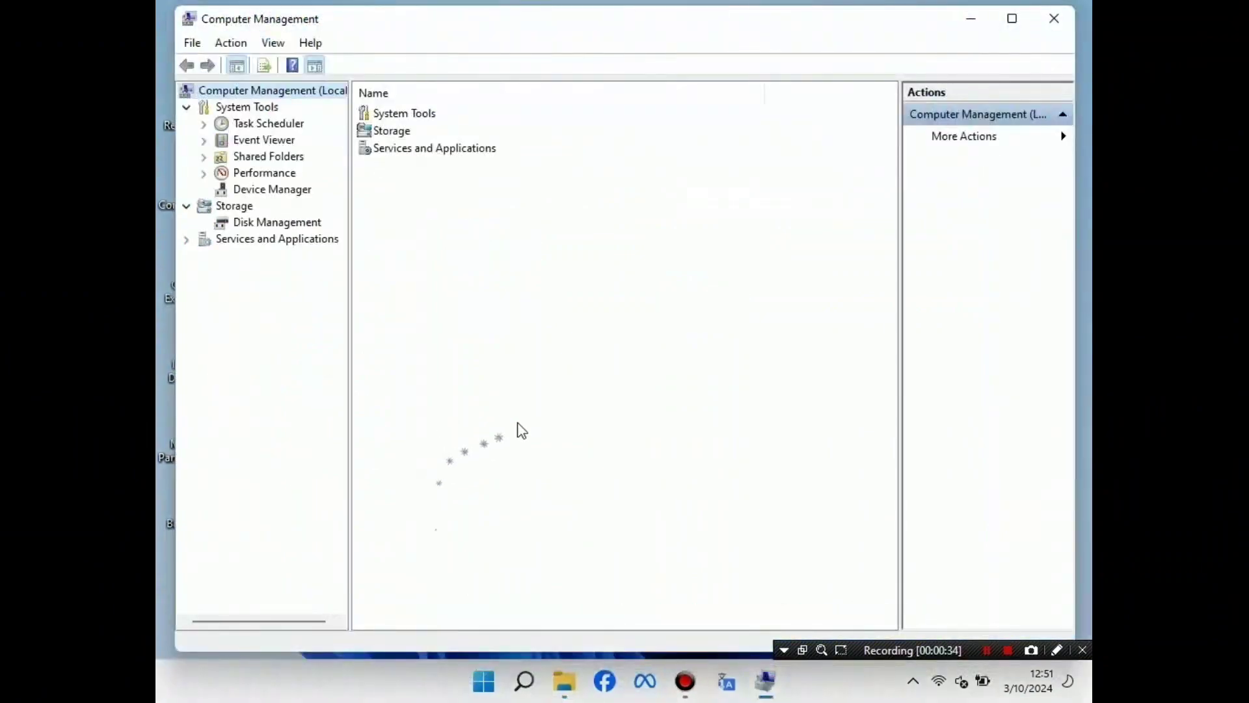
left_click(271, 193)
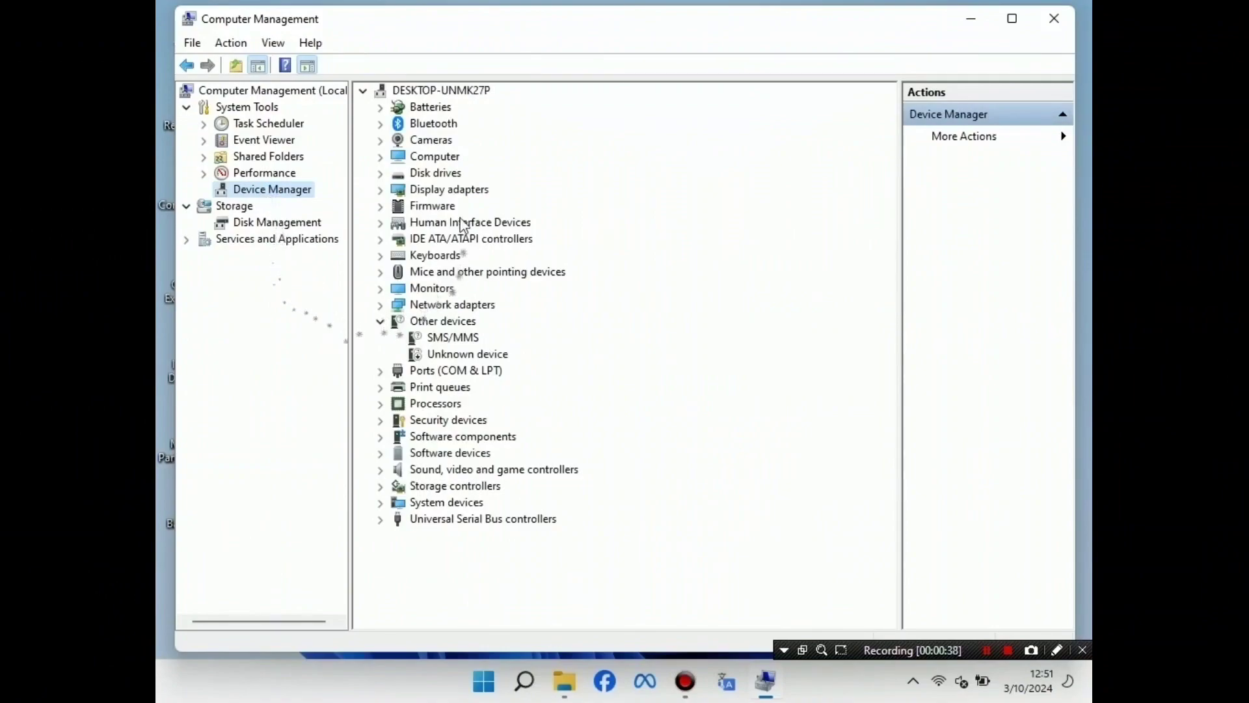
Examine which graphics cards are listed under Display adapters, then close Computer Management and File Explorer.
left_click(383, 191)
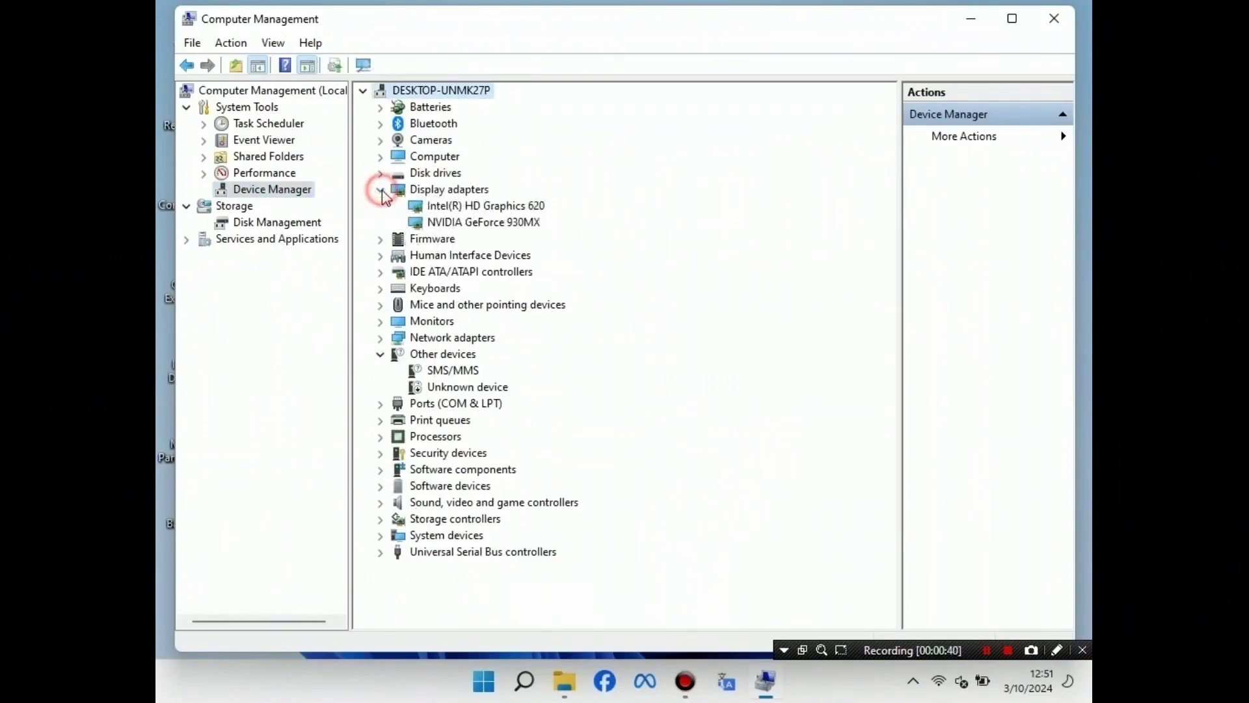
left_click(455, 207)
left_click(463, 222)
left_click(460, 206)
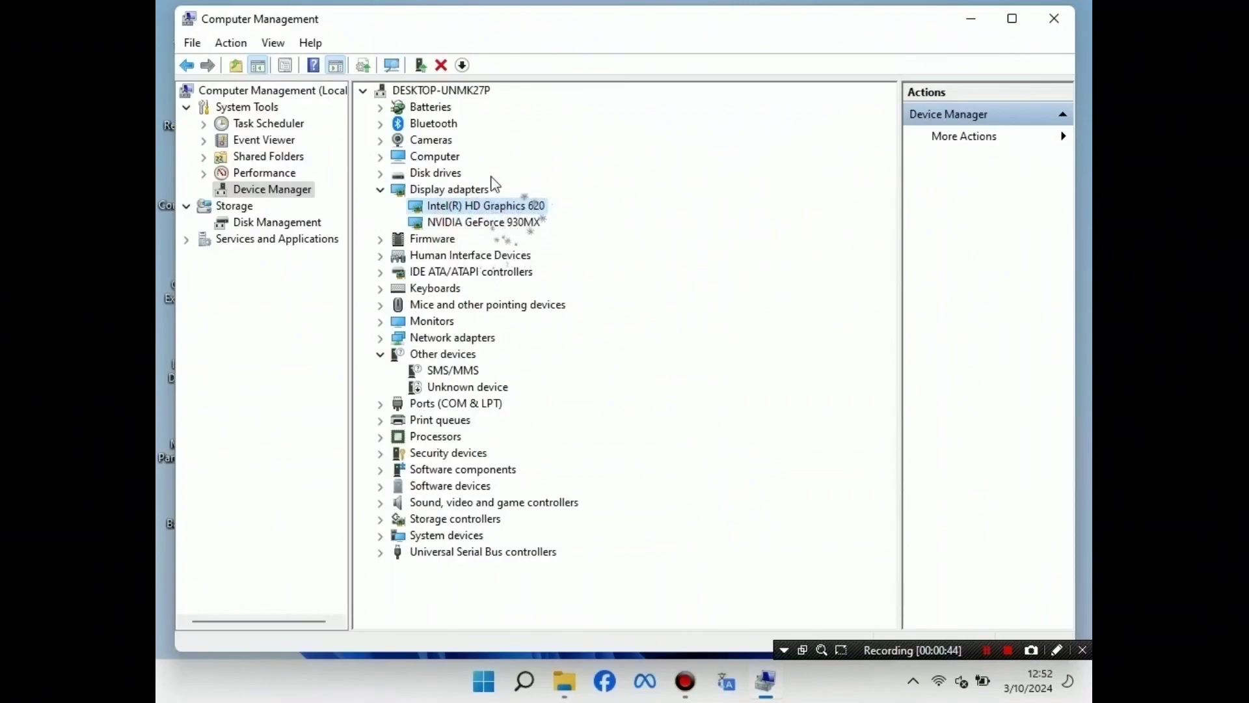
left_click(502, 223)
left_click(502, 206)
left_click(502, 222)
left_click(502, 207)
left_click(503, 222)
left_click(505, 208)
left_click(1054, 20)
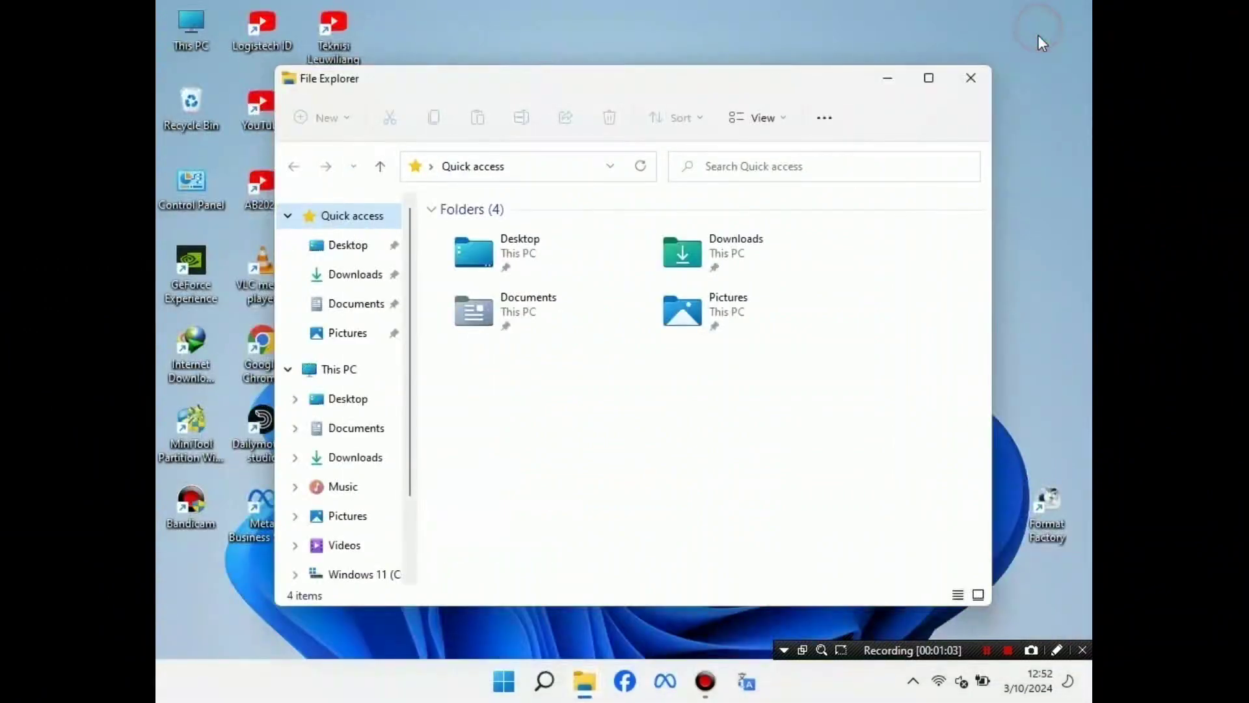
left_click(975, 82)
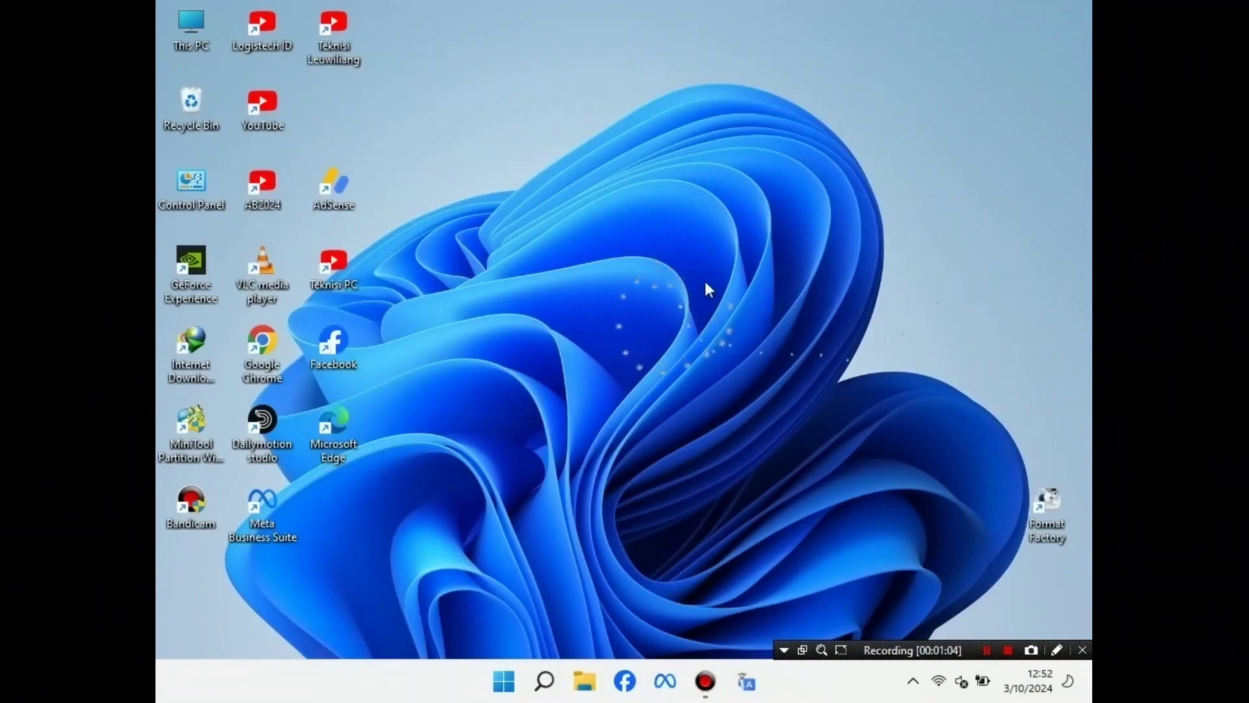
Set the display resolution to 1366 × 768 (Recommended), keep the change and close the display settings.
right_click(683, 333)
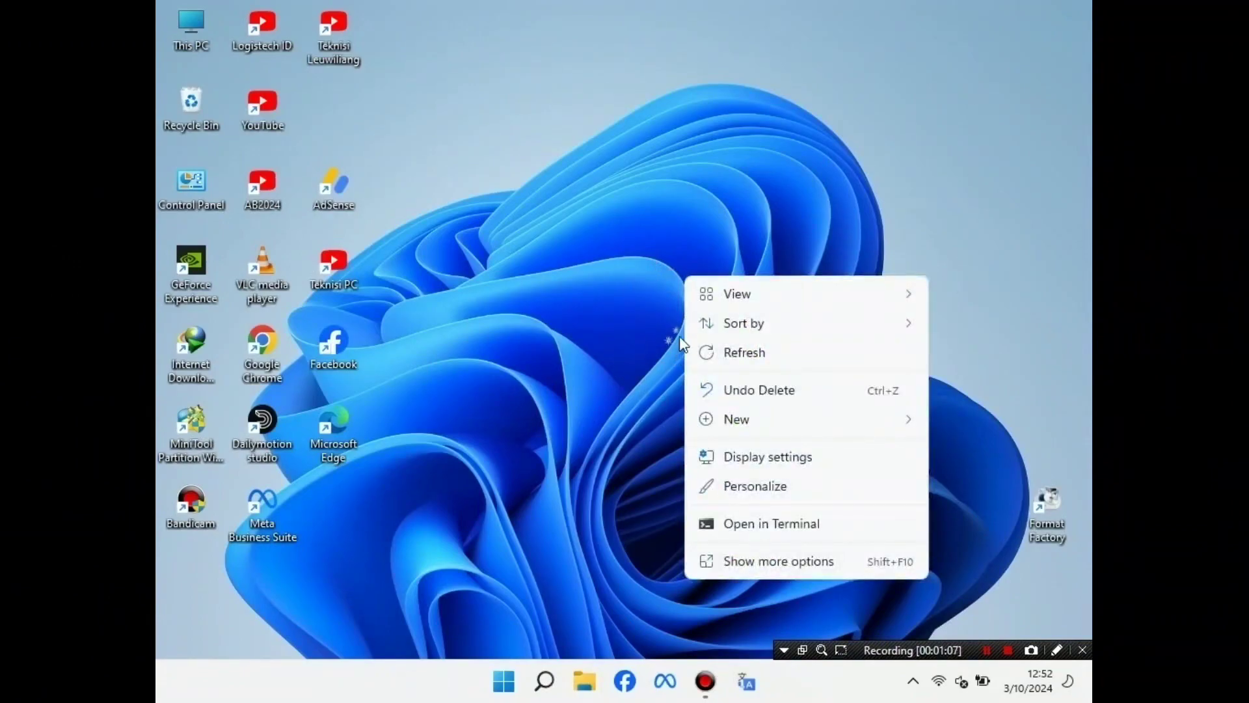
left_click(795, 457)
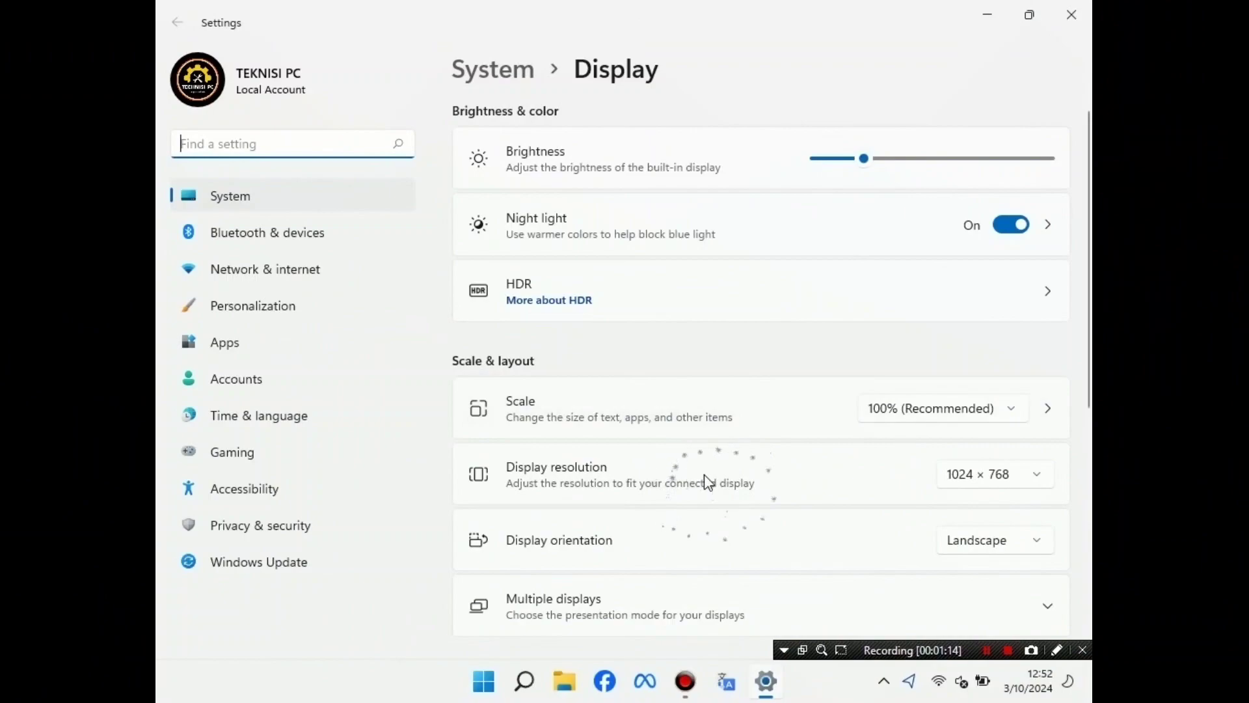
left_click(1034, 488)
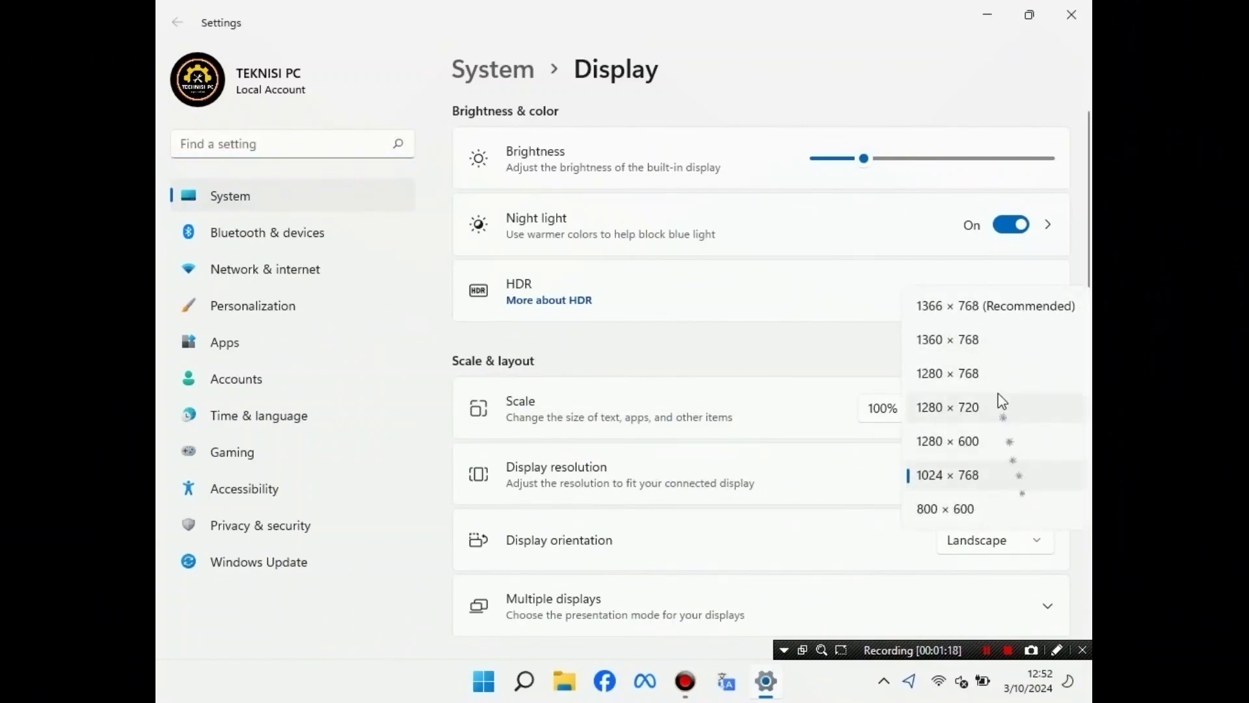
left_click(992, 307)
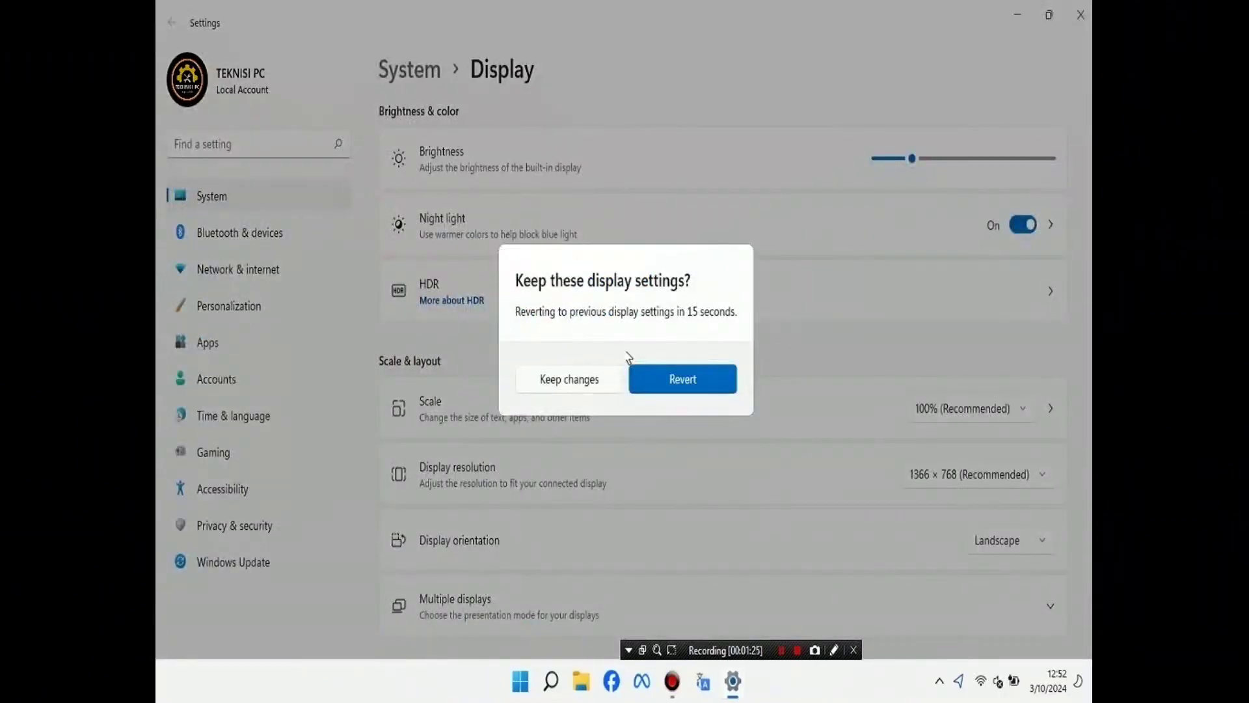
left_click(568, 379)
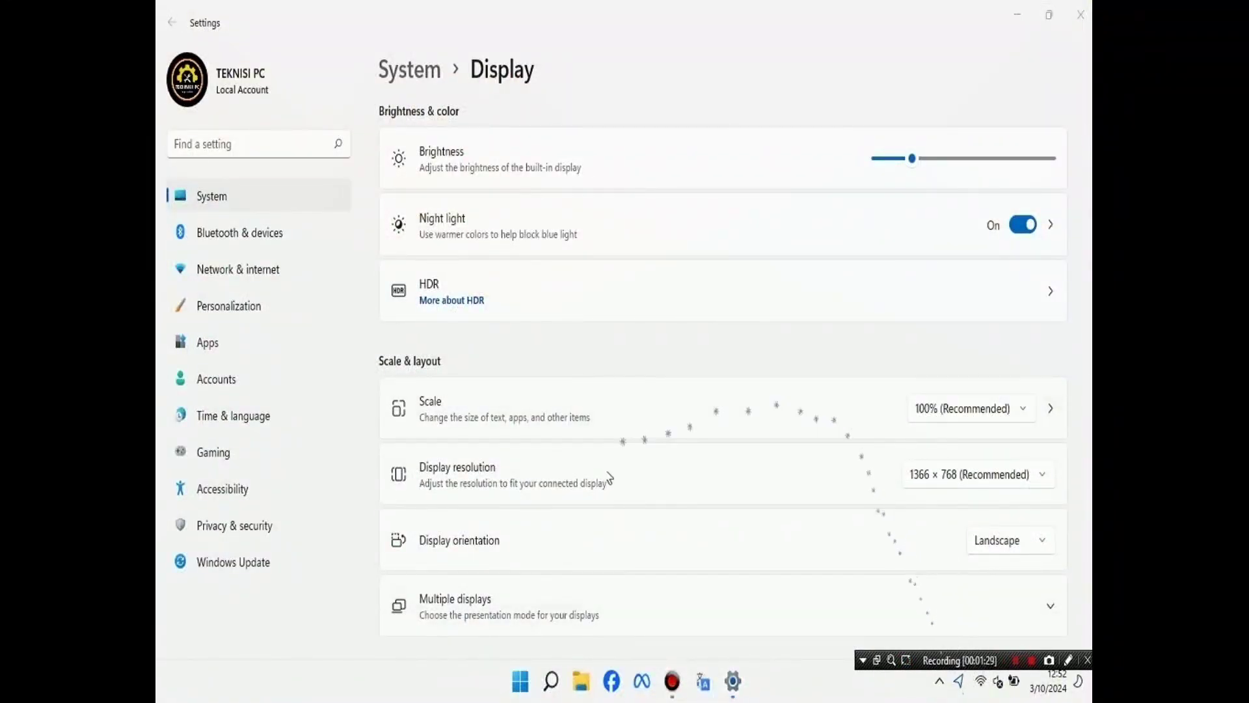
scroll(654, 410, "up", 1)
scroll(628, 446, "down", 2)
scroll(641, 403, "up", 2)
left_click(1080, 15)
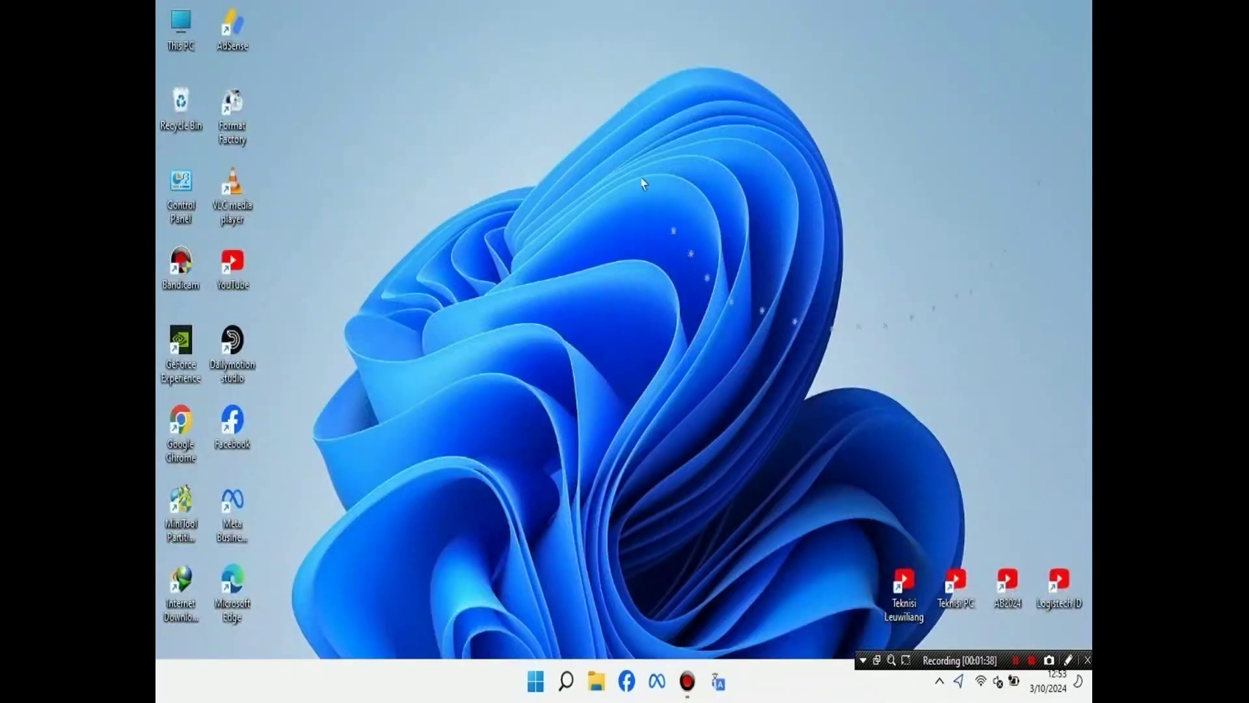
right_click(639, 168)
left_click(684, 248)
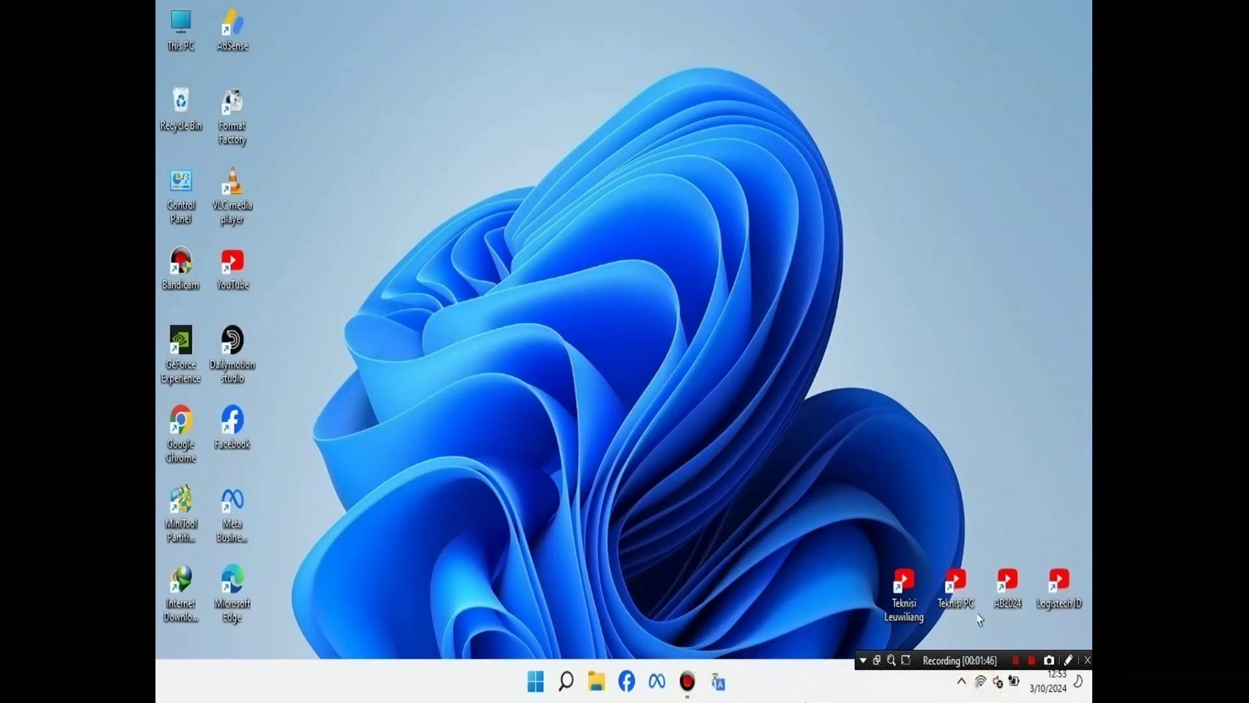
left_click(982, 683)
left_click(765, 419)
Switch to Google Chrome and search for "3dp chip lite".
double_click(182, 430)
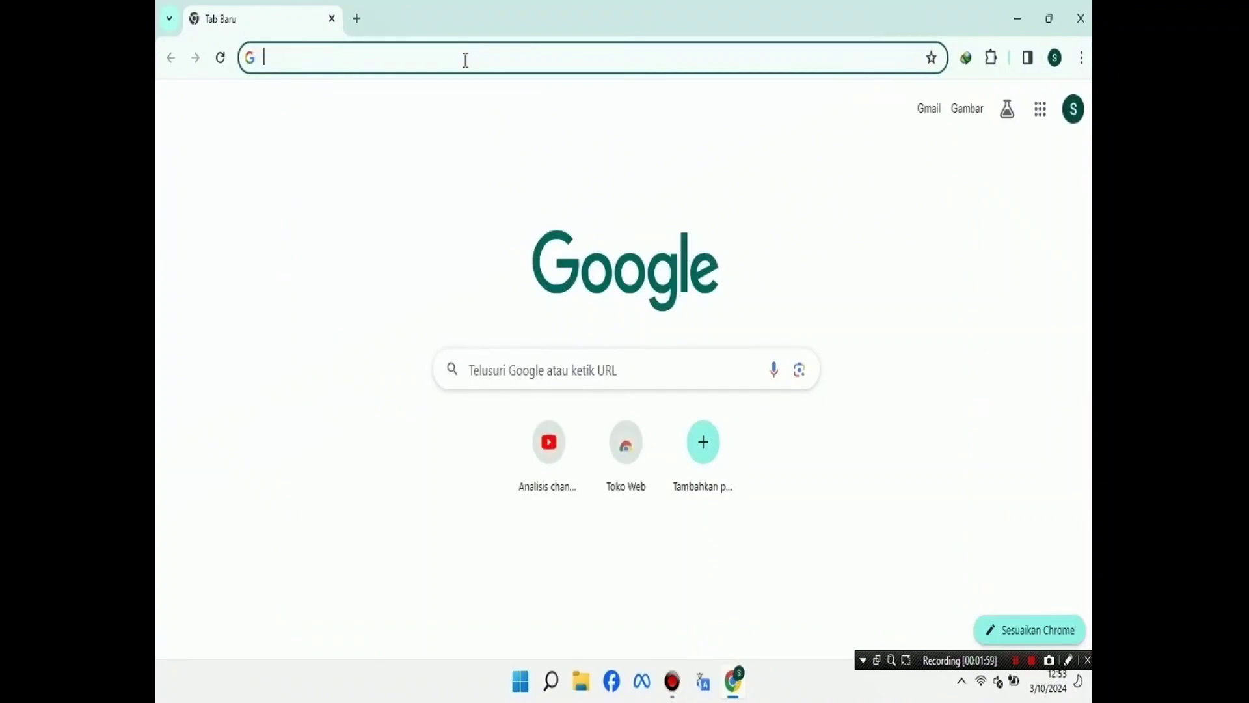
type("3d")
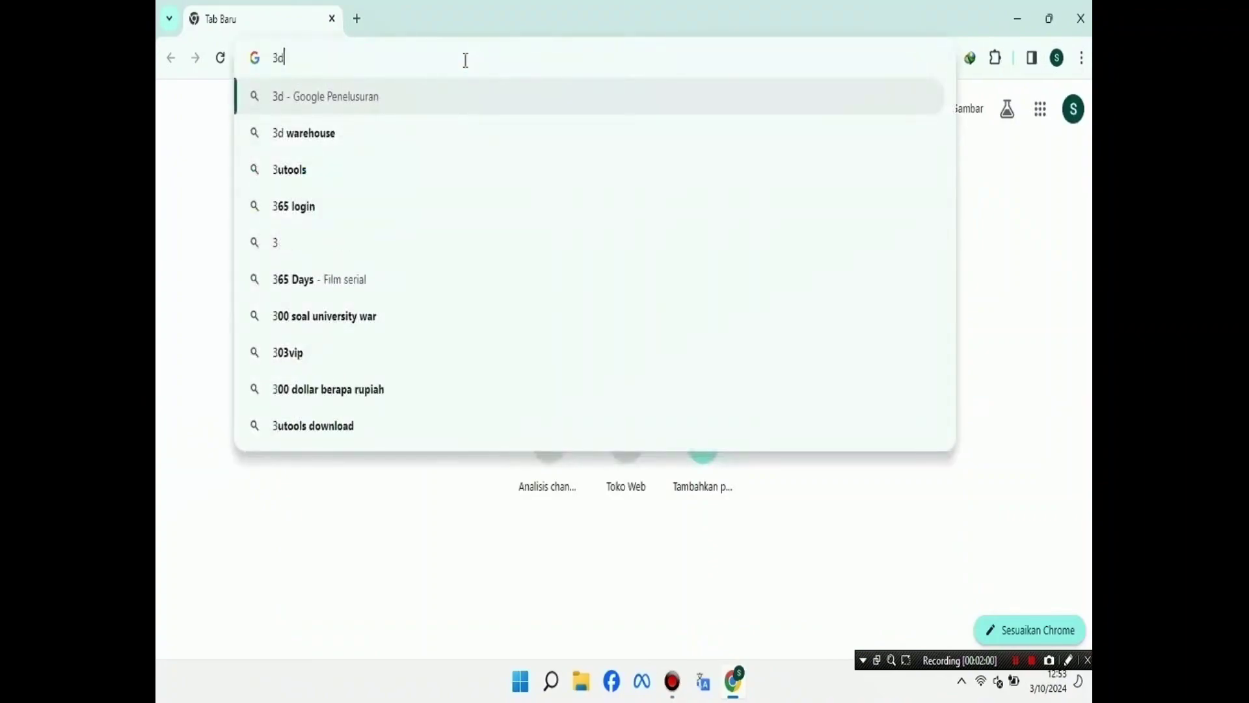
type("p chip")
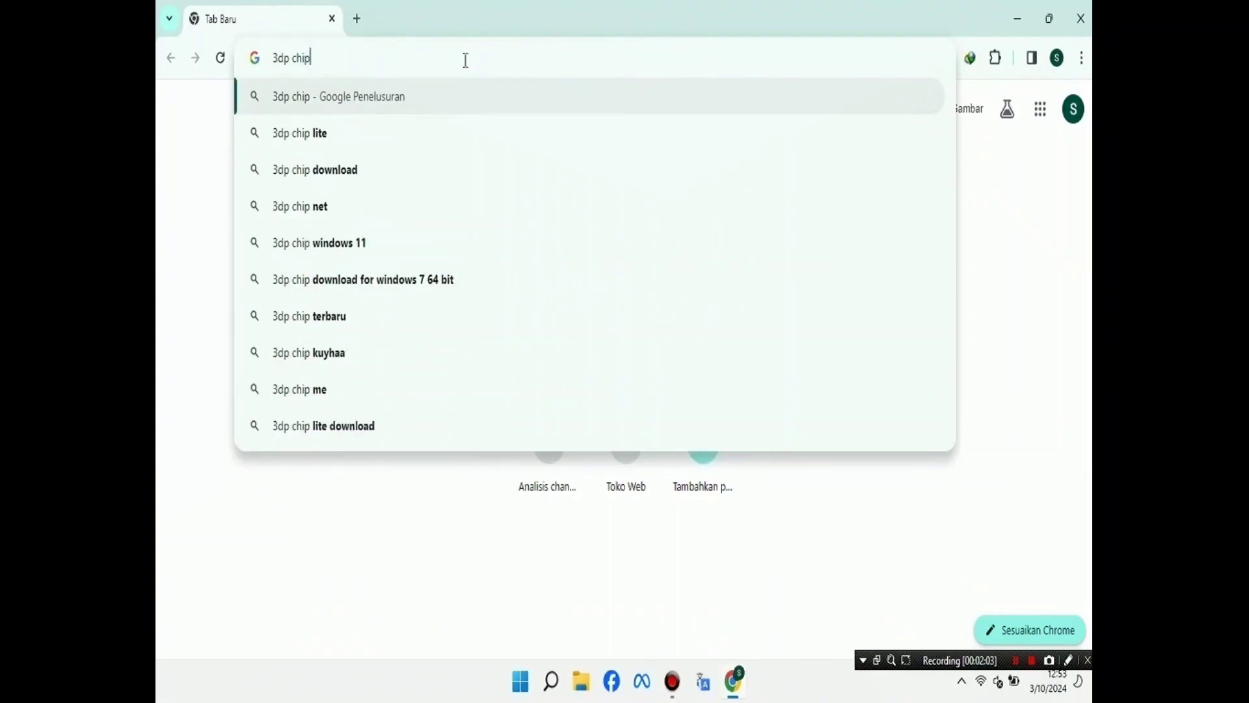
left_click(365, 142)
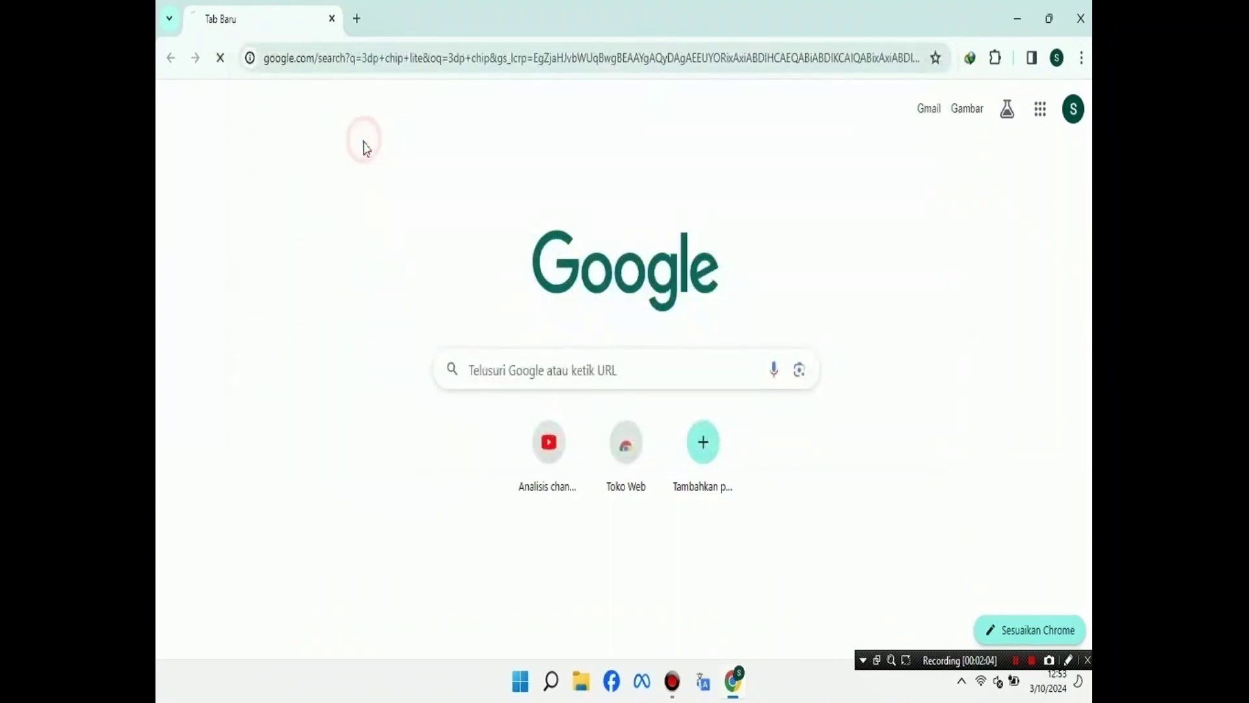
Download the latest version of 3DP Chip from its 3dpchip.com download page and close the browser.
left_click(329, 382)
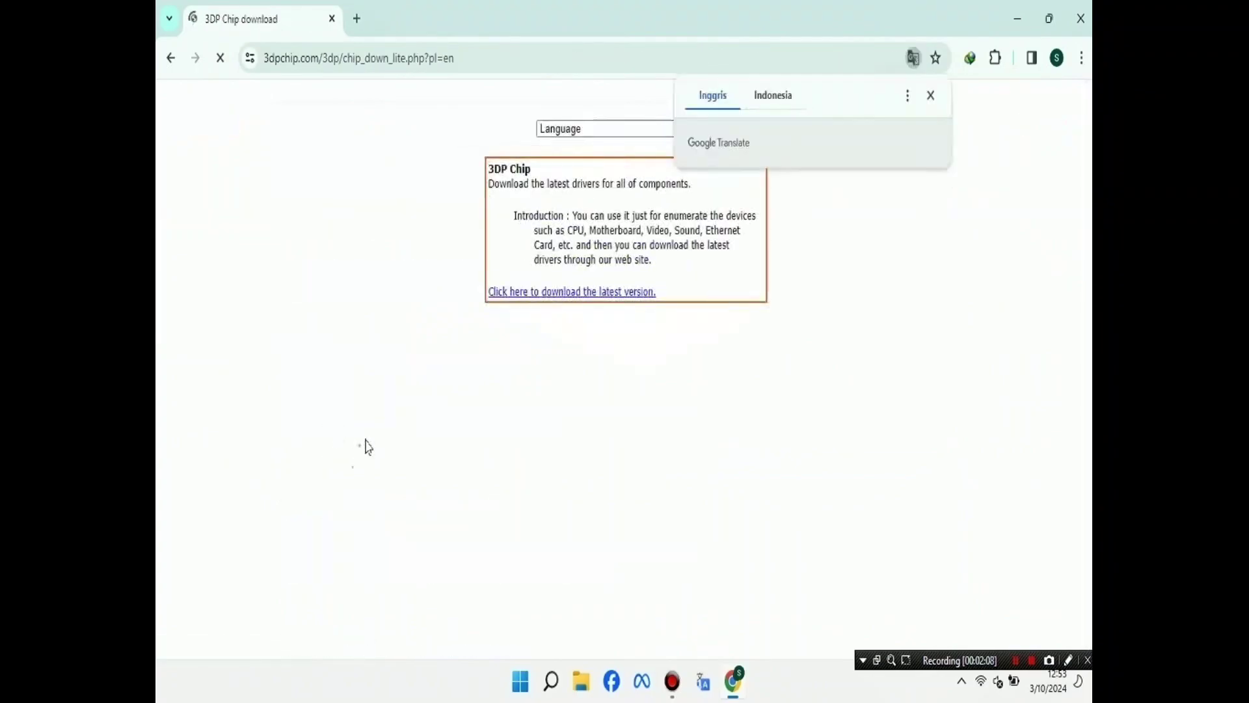
left_click(566, 293)
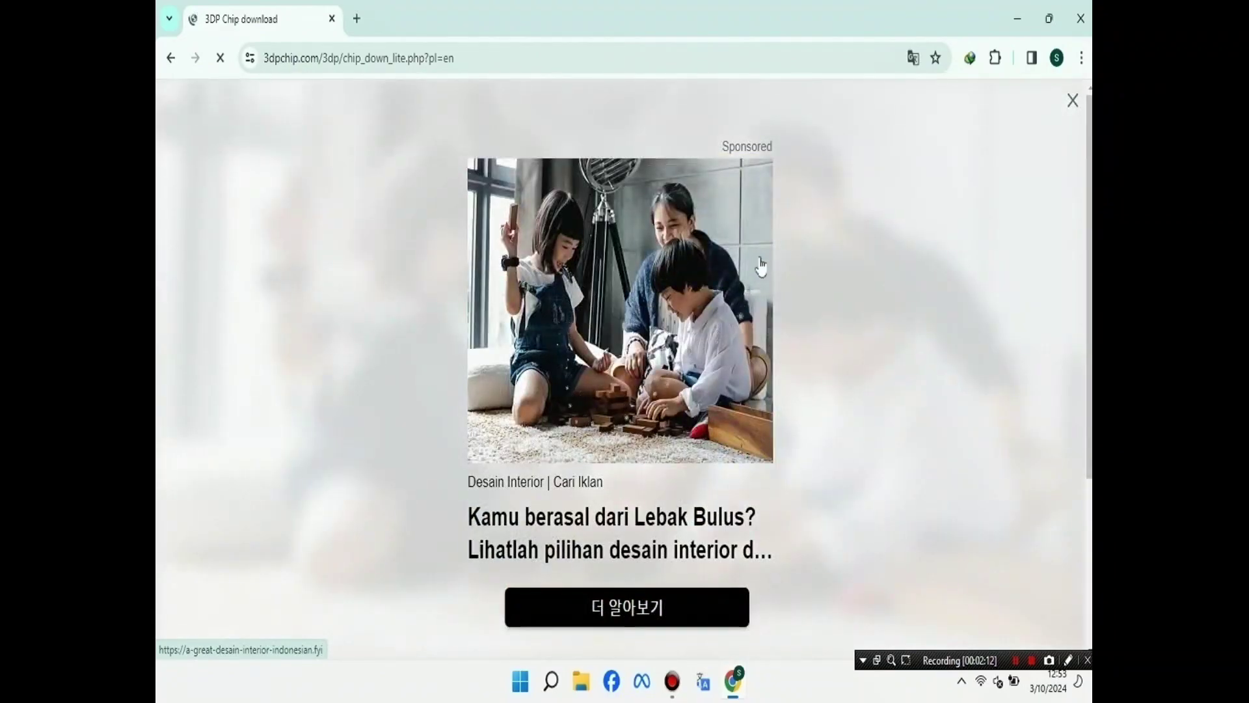
left_click(1073, 103)
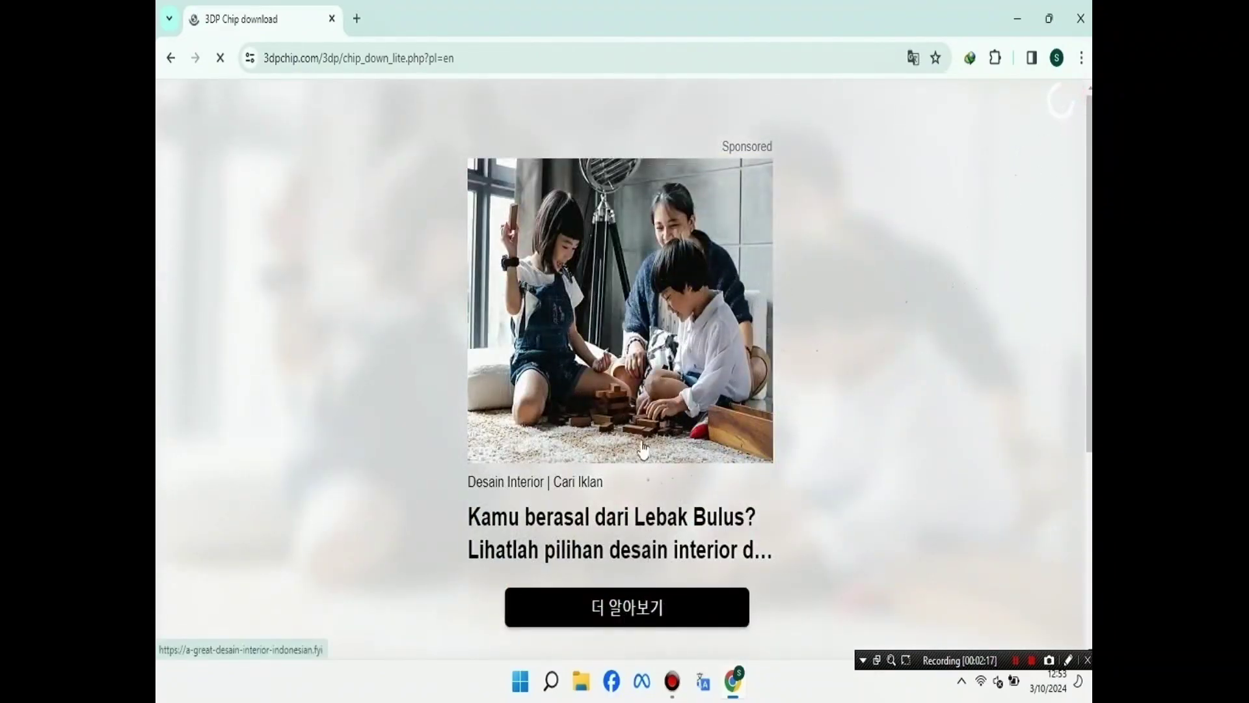
left_click(624, 420)
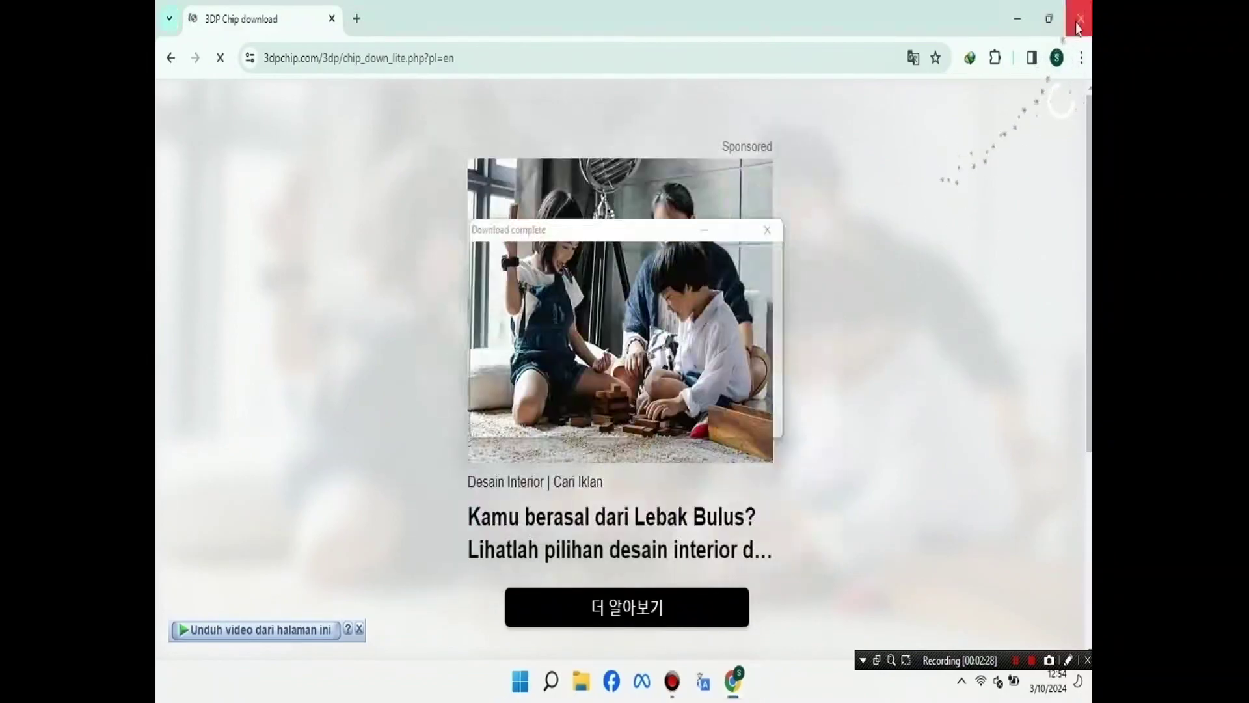
left_click(1080, 20)
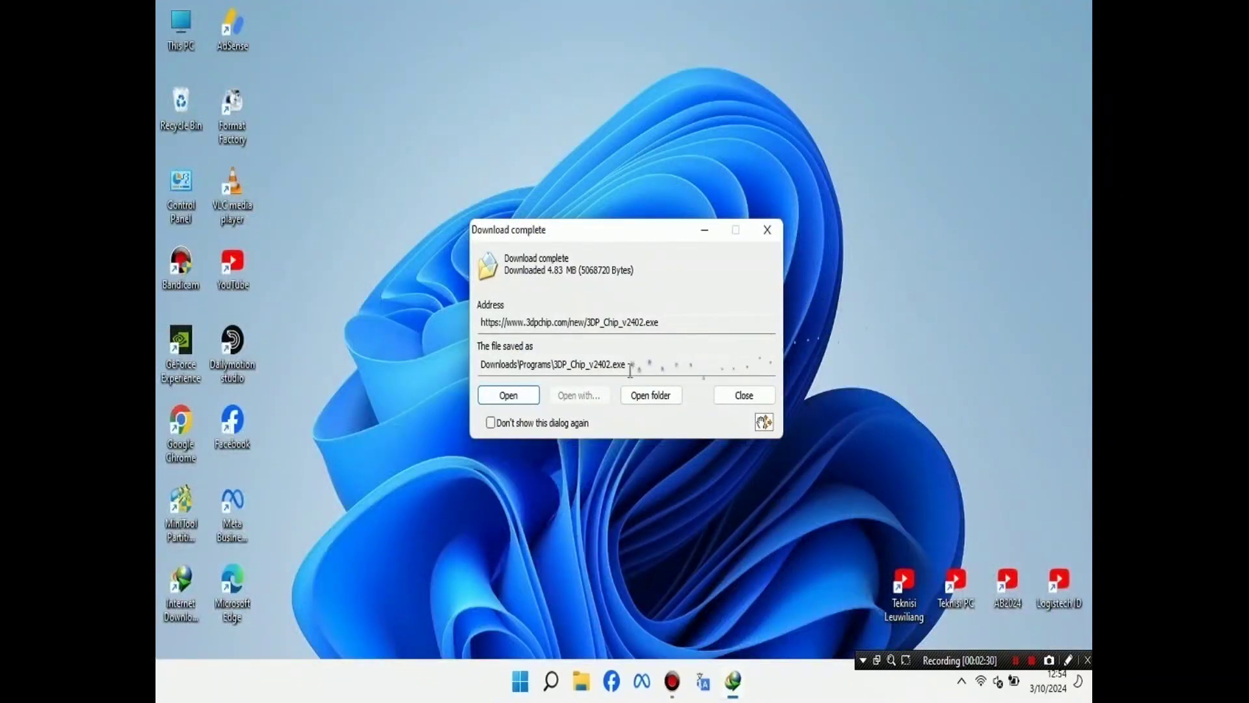
Run 3DP_Chip_v2402 from its download folder, close the folder and move the 3DP Chip window higher on the desktop.
left_click(637, 396)
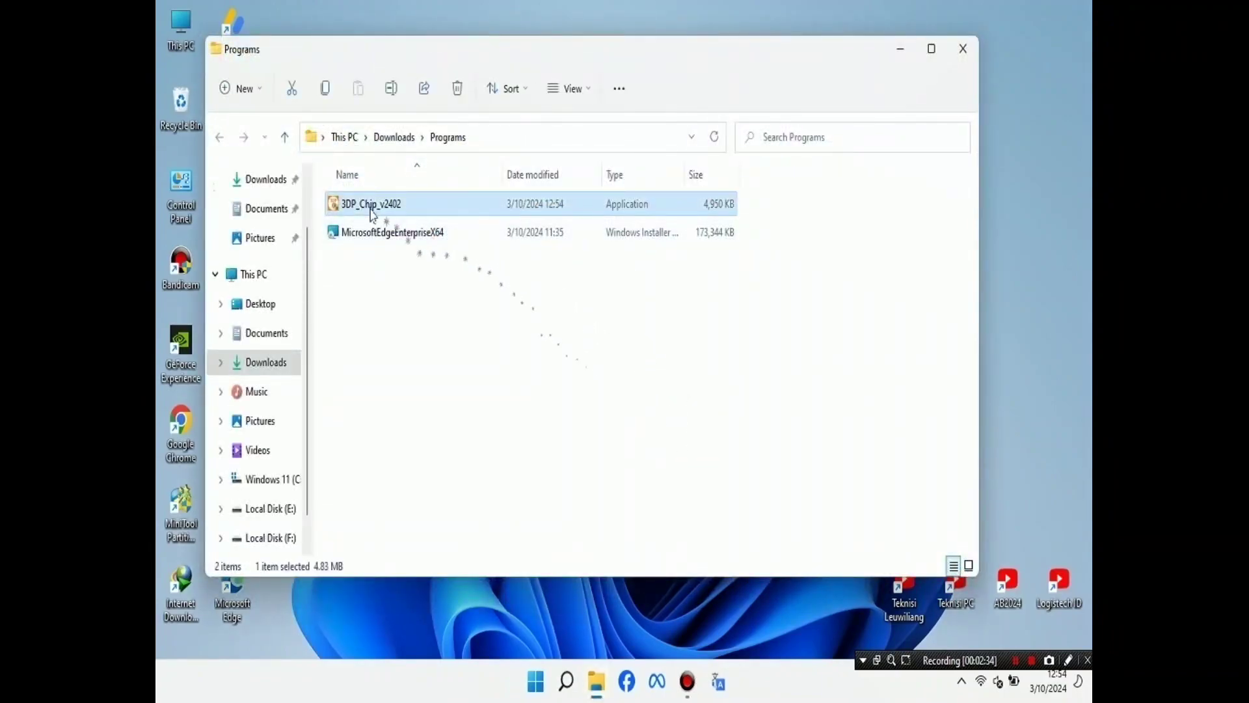
double_click(400, 205)
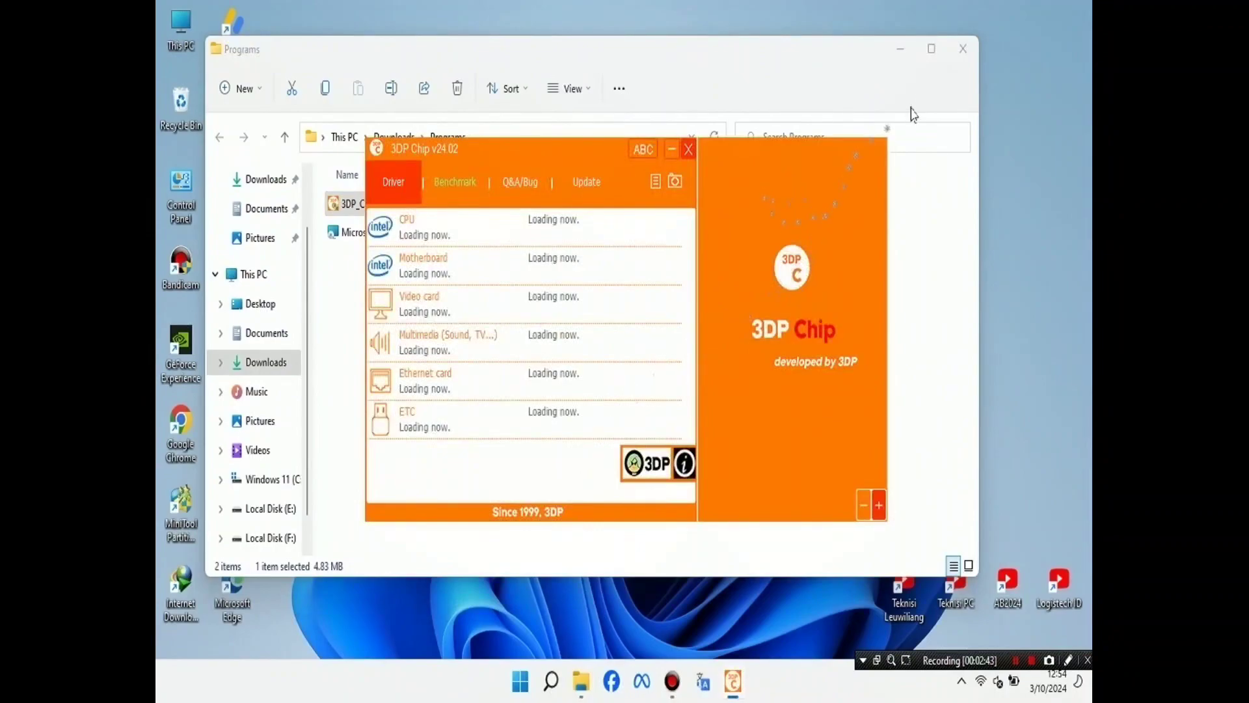
left_click(961, 48)
left_click_drag(612, 146, 626, 22)
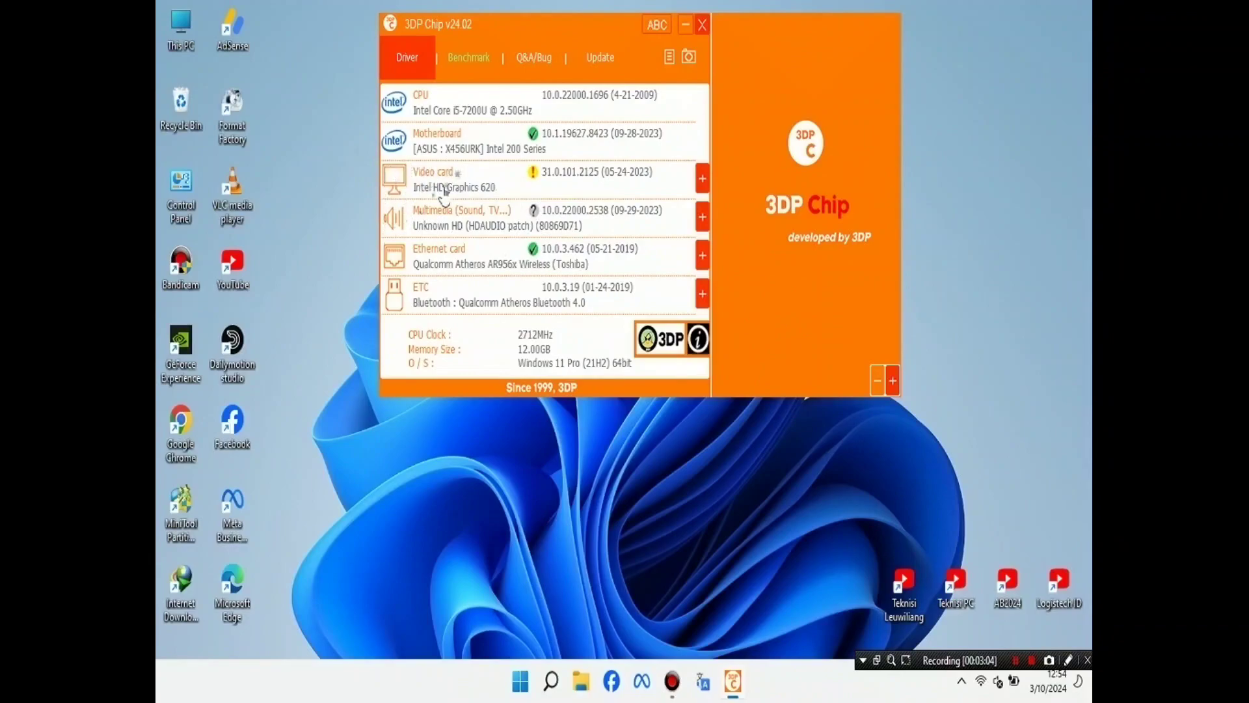
List the computer's video cards in 3DP Chip and select Intel HD Graphics 620.
left_click(704, 180)
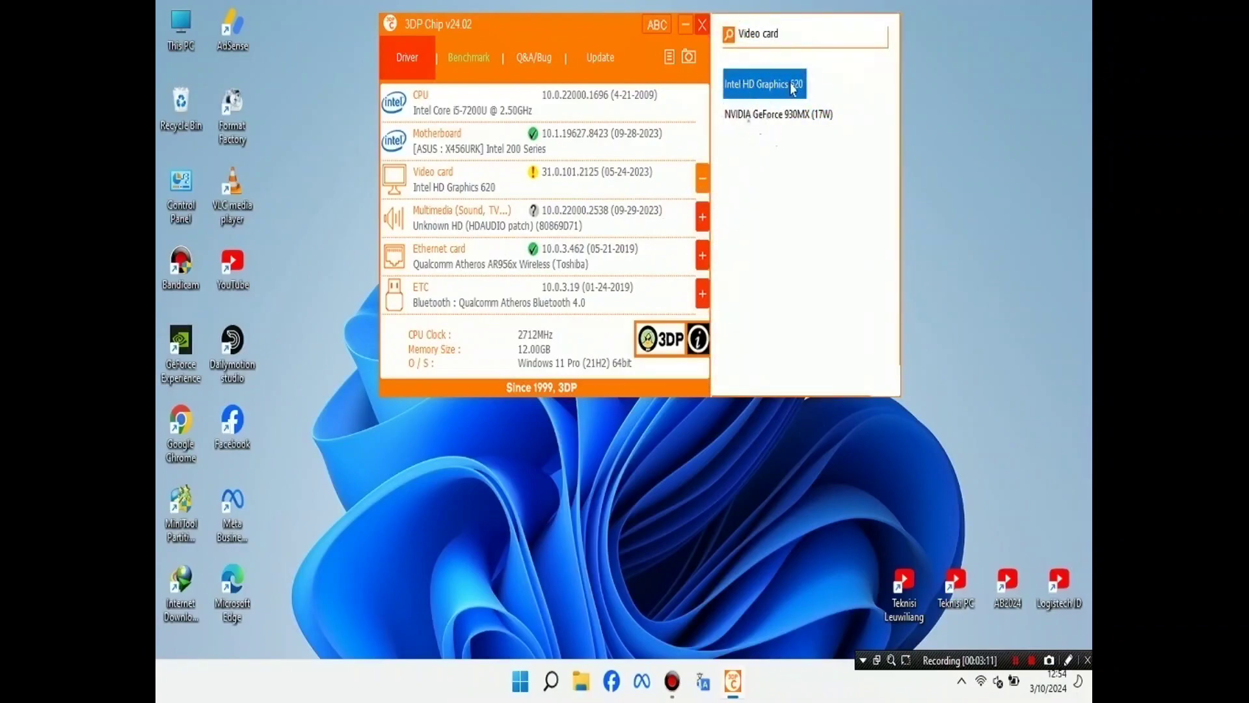
left_click(770, 124)
left_click(763, 96)
left_click(769, 114)
left_click(771, 97)
left_click(768, 112)
left_click(767, 90)
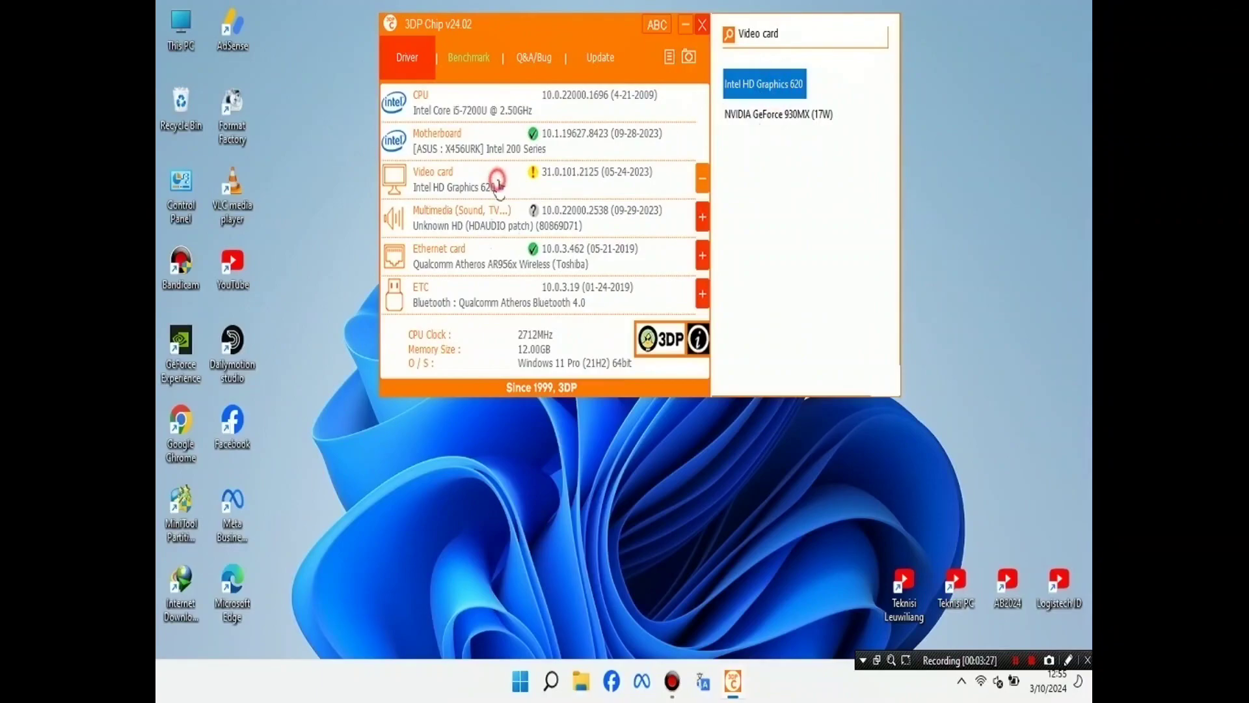
Start downloading Intel HD Graphics driver v31.0.101.2127 from the video card's driver page and close the download progress window.
left_click(497, 184)
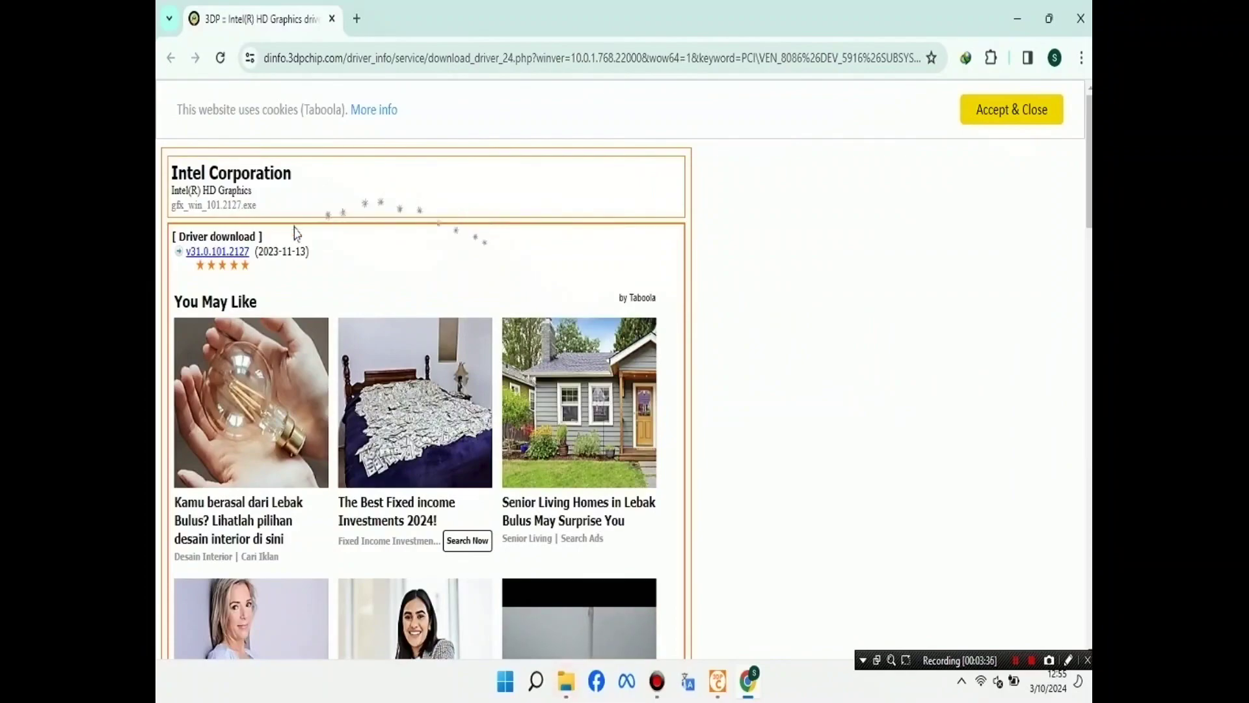
left_click(217, 253)
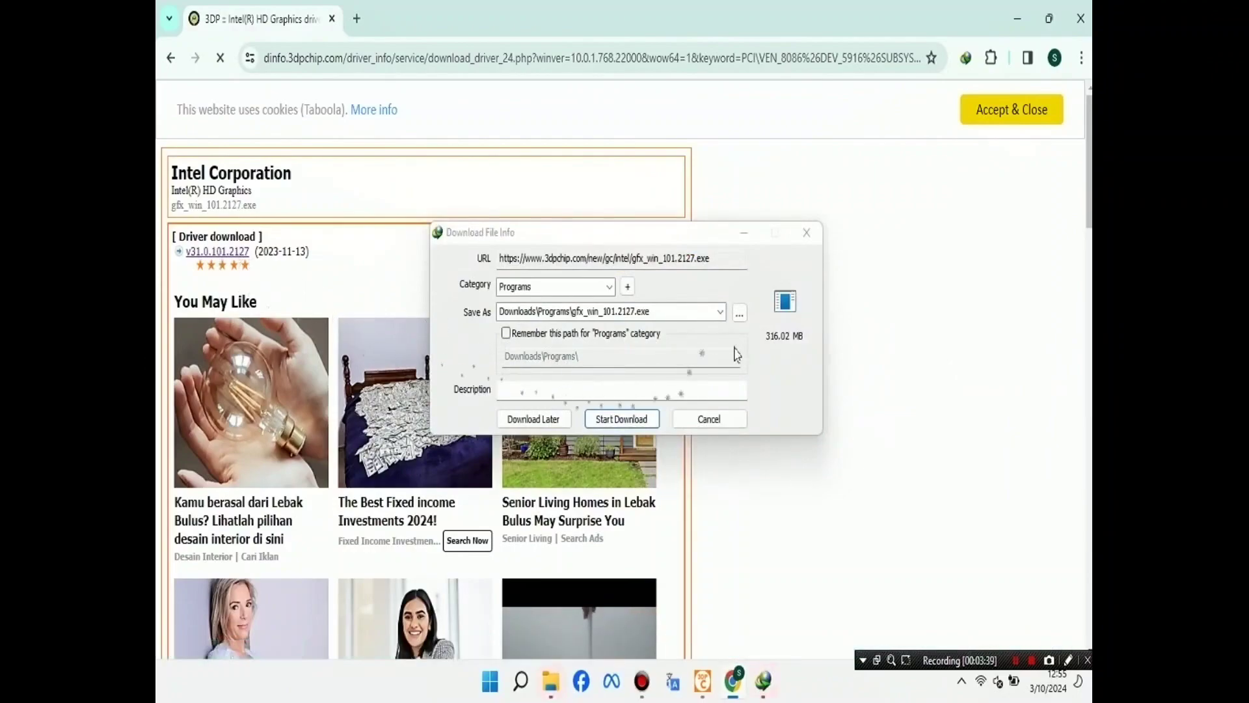
left_click(613, 423)
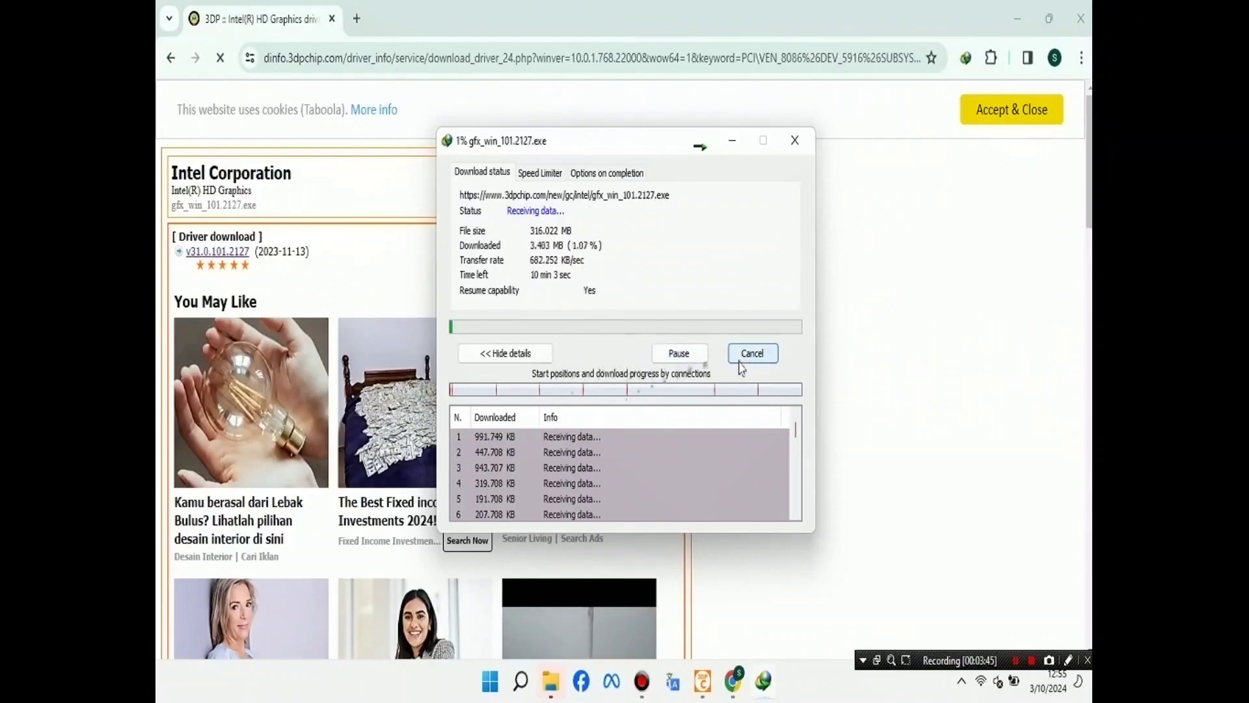
left_click(794, 140)
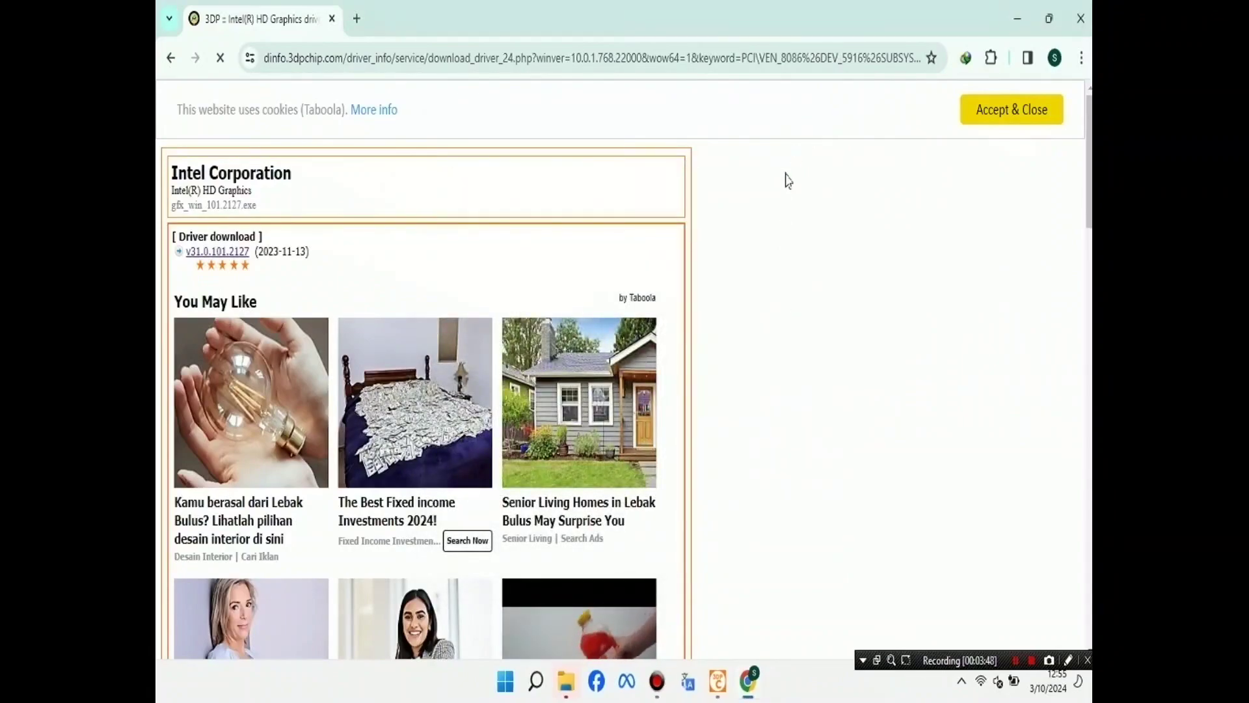
Close the Intel HD Graphics driver page in the browser and exit 3DP Chip.
scroll(806, 325, "down", 1)
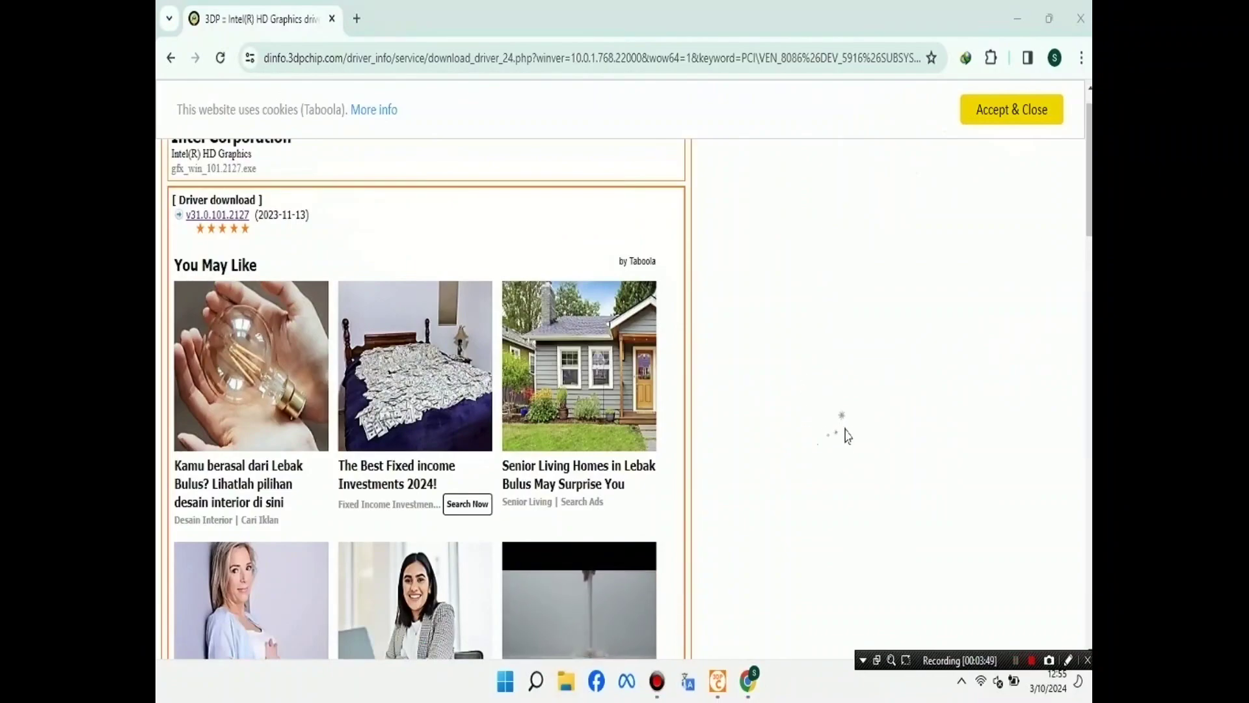
left_click(1084, 12)
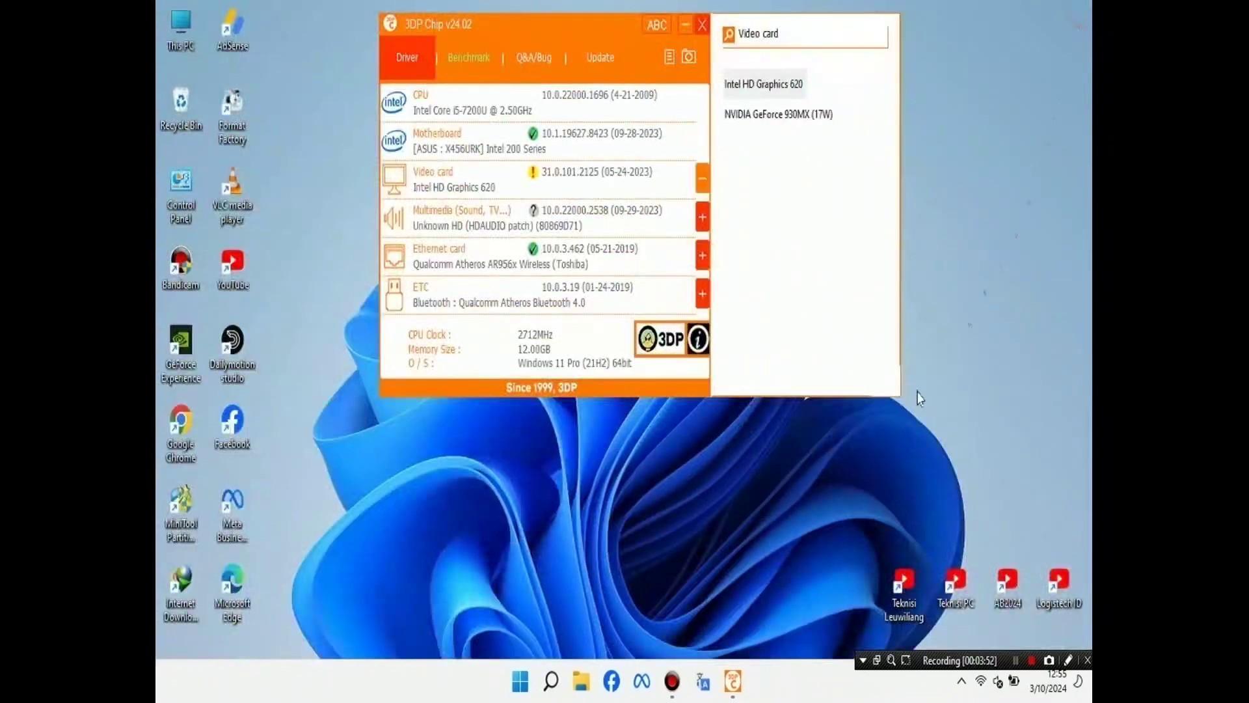
left_click(705, 28)
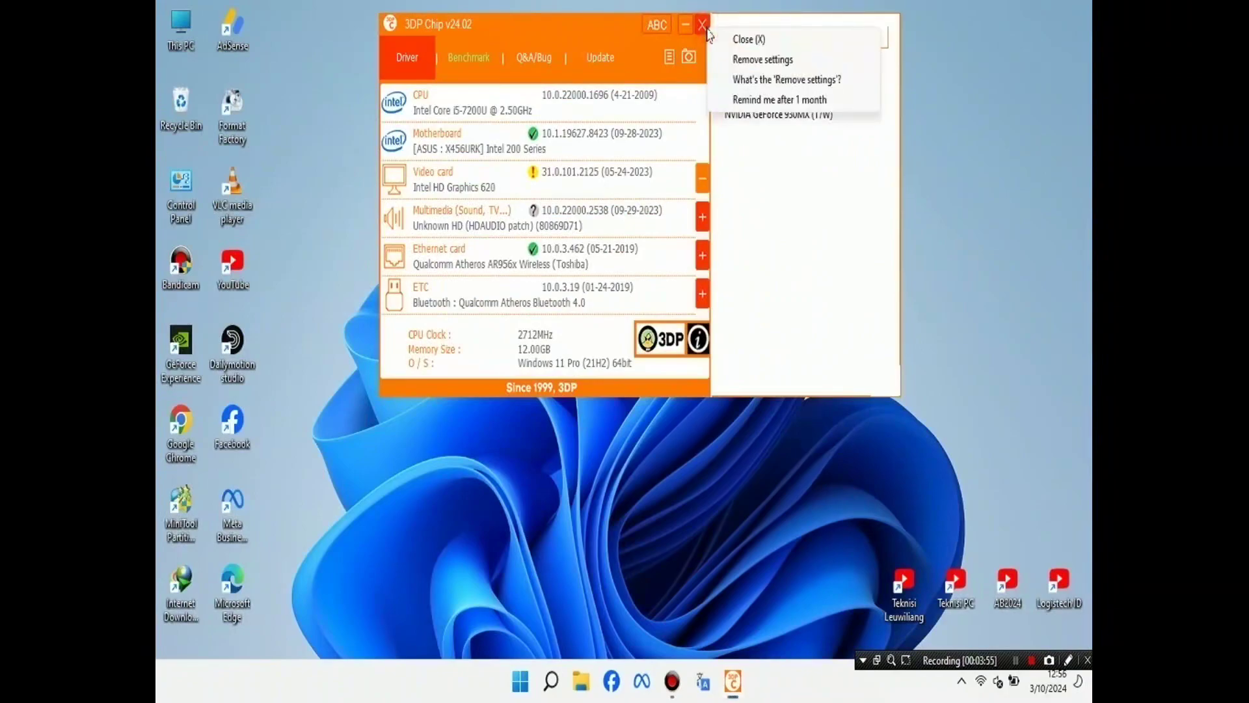
left_click(748, 37)
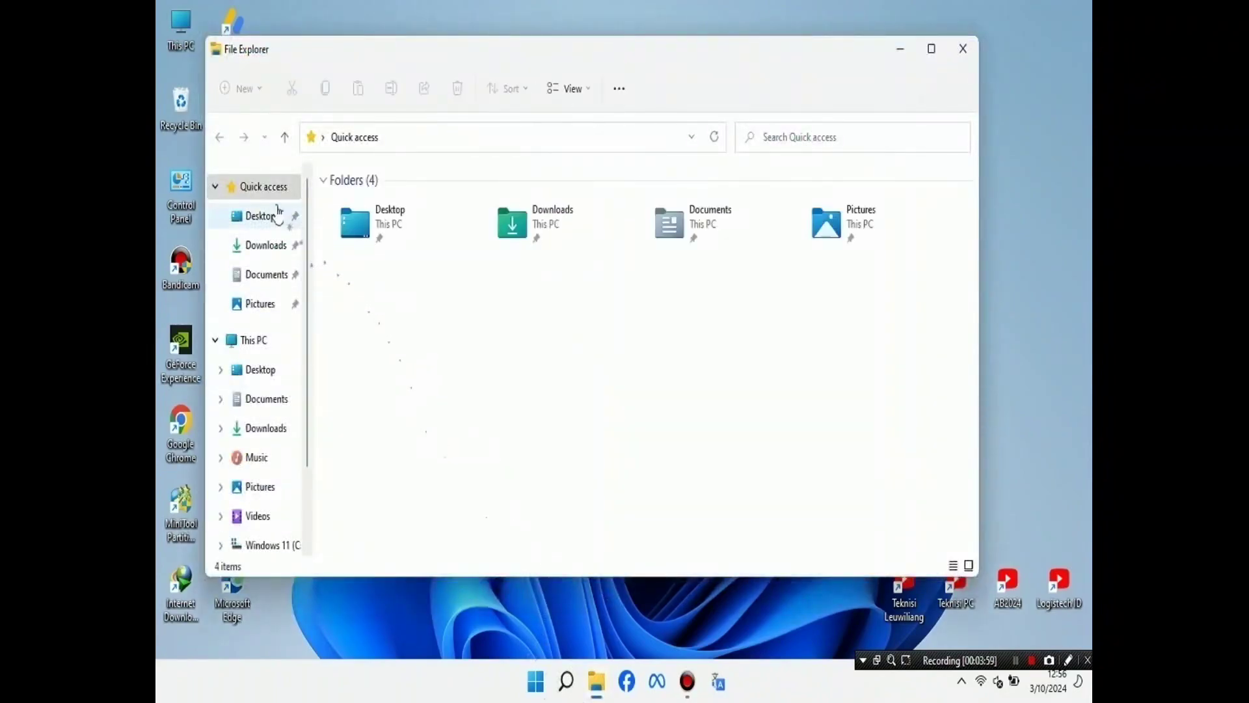
Run the gfx_win_101.2125 driver installer from the Downloads folder and close the folder window.
left_click(280, 246)
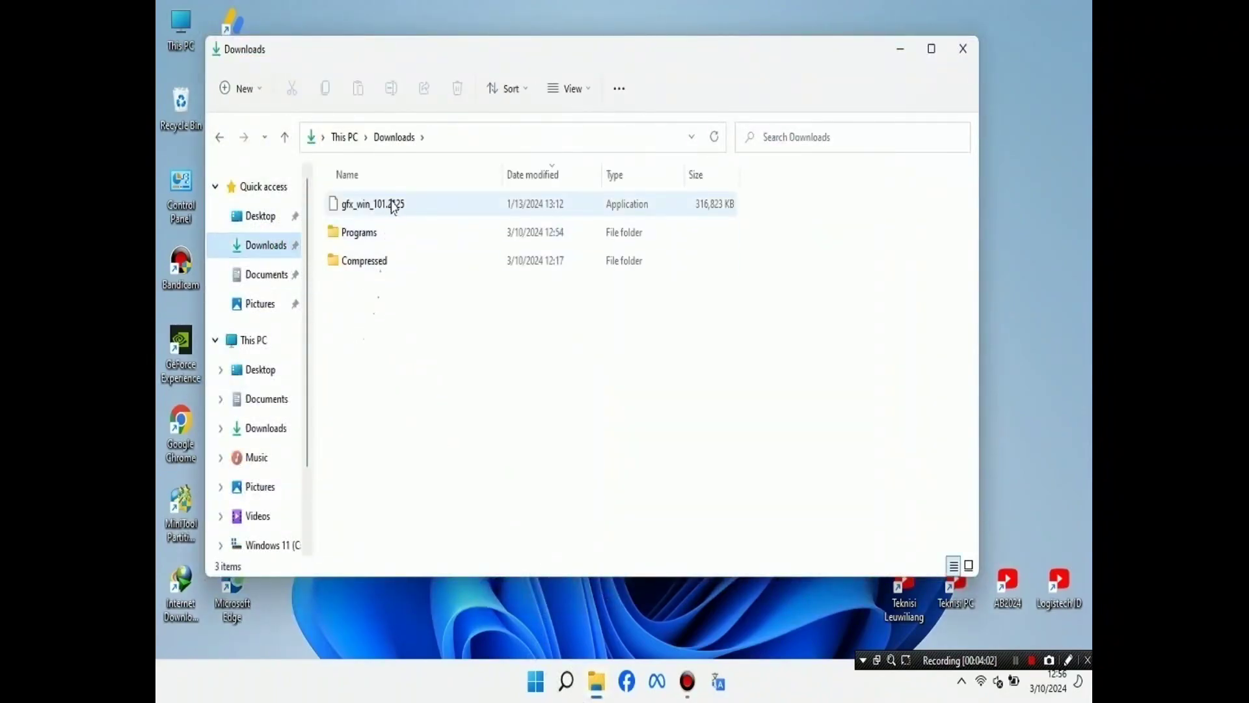
left_click(393, 205)
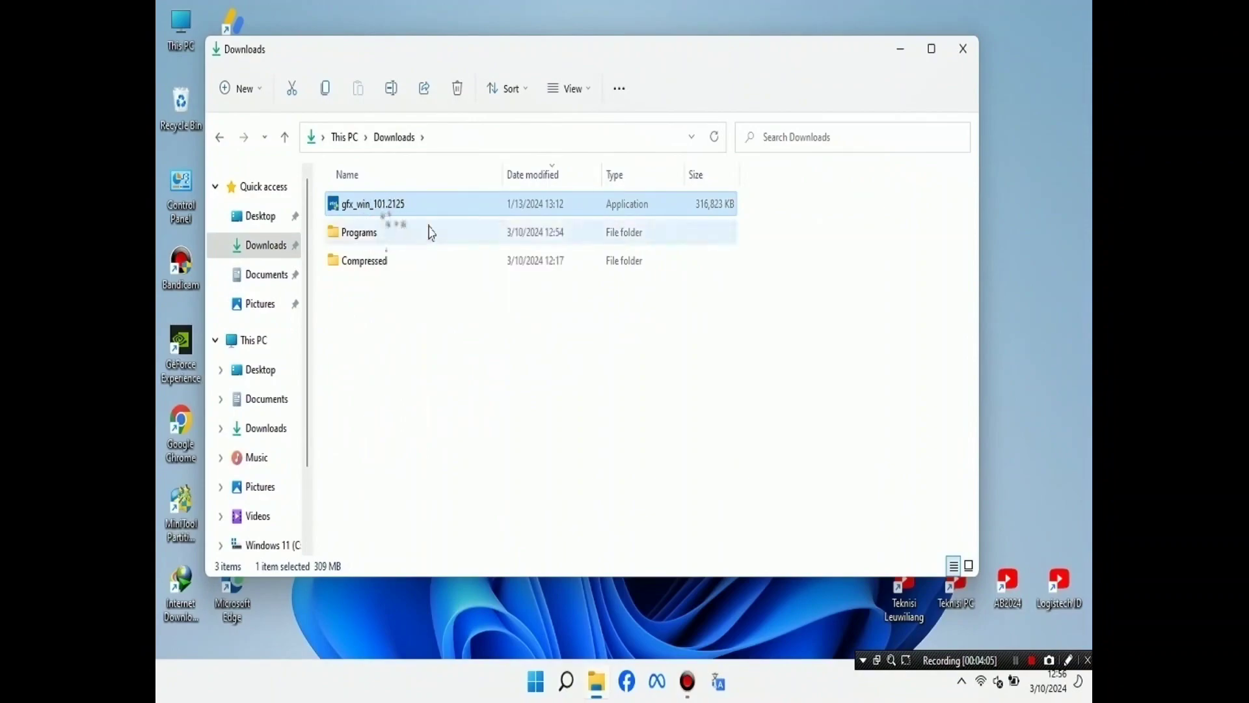
left_click(383, 208)
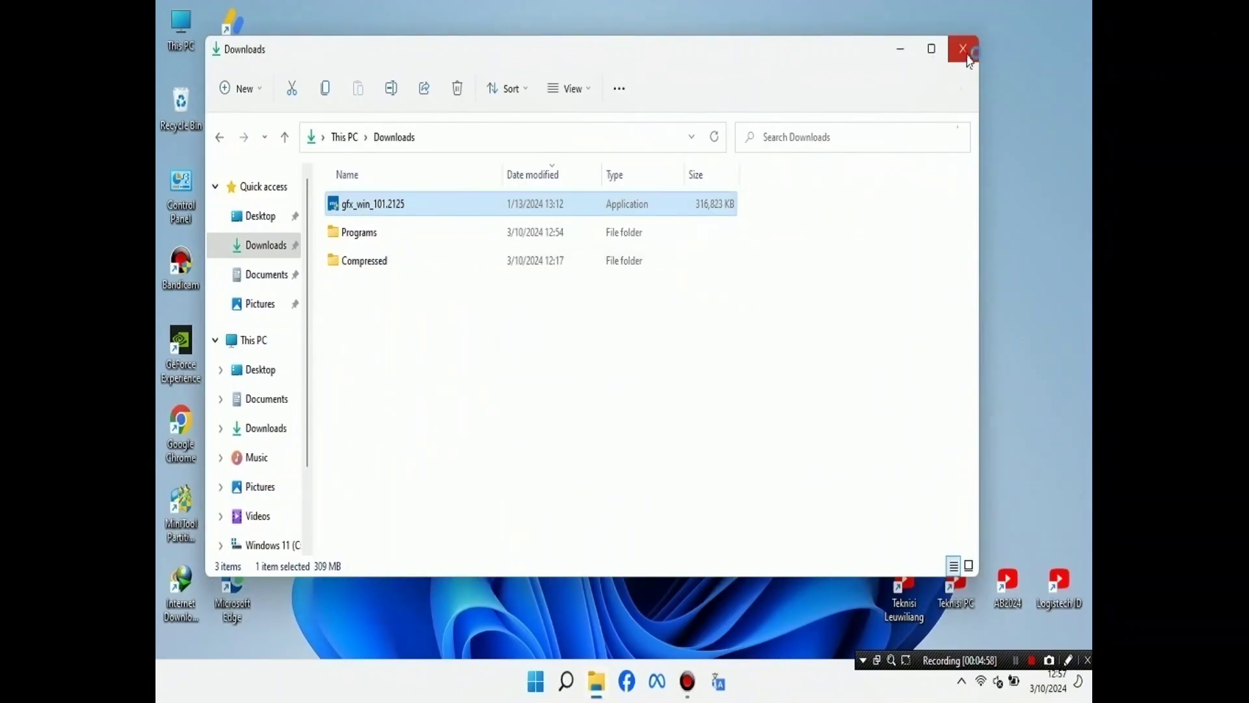
left_click(963, 50)
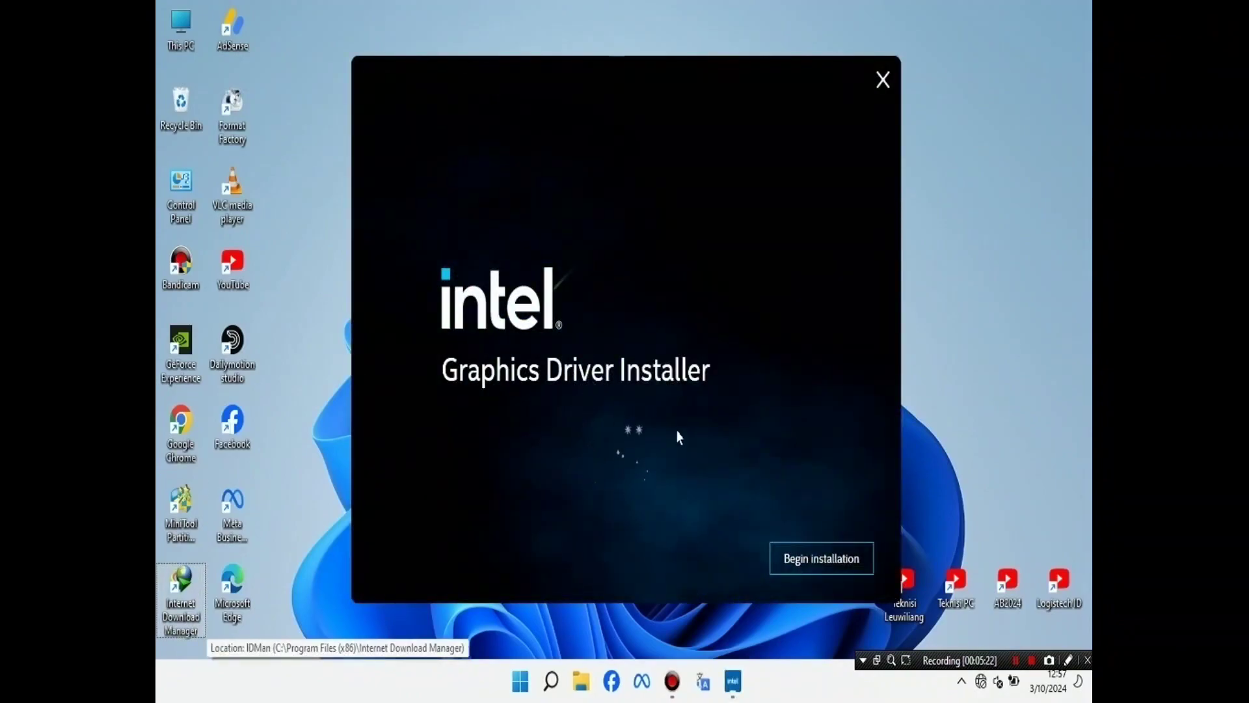
Begin the Intel Graphics Driver installation and start the repair of the graphics driver without a clean installation.
left_click(828, 570)
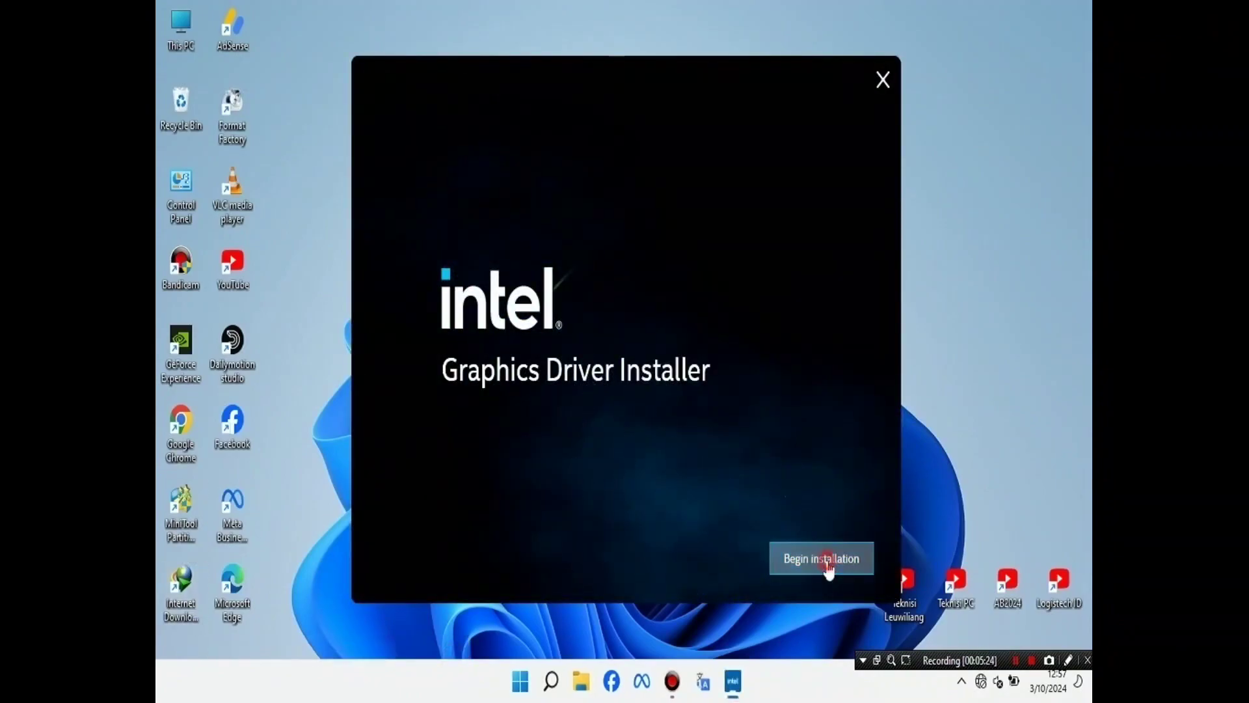
left_click(845, 562)
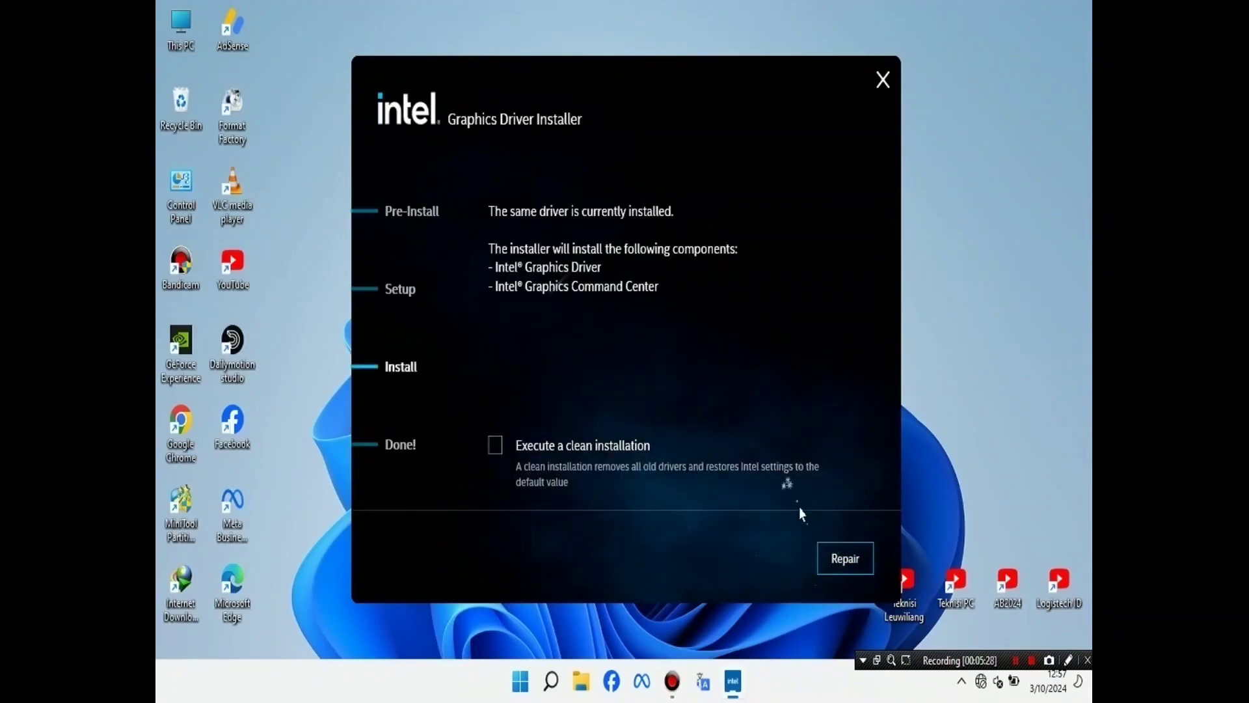
left_click(848, 564)
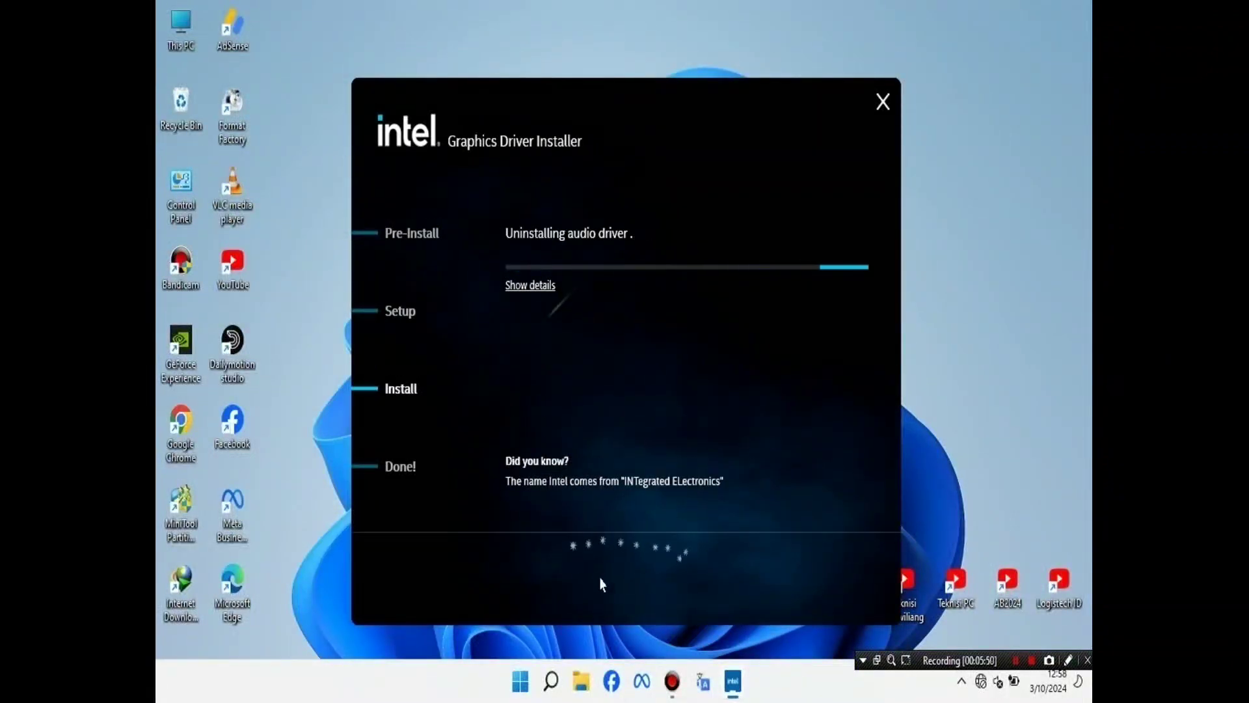
Show the driver repair's log details, look through the entries and hide them again.
left_click(540, 290)
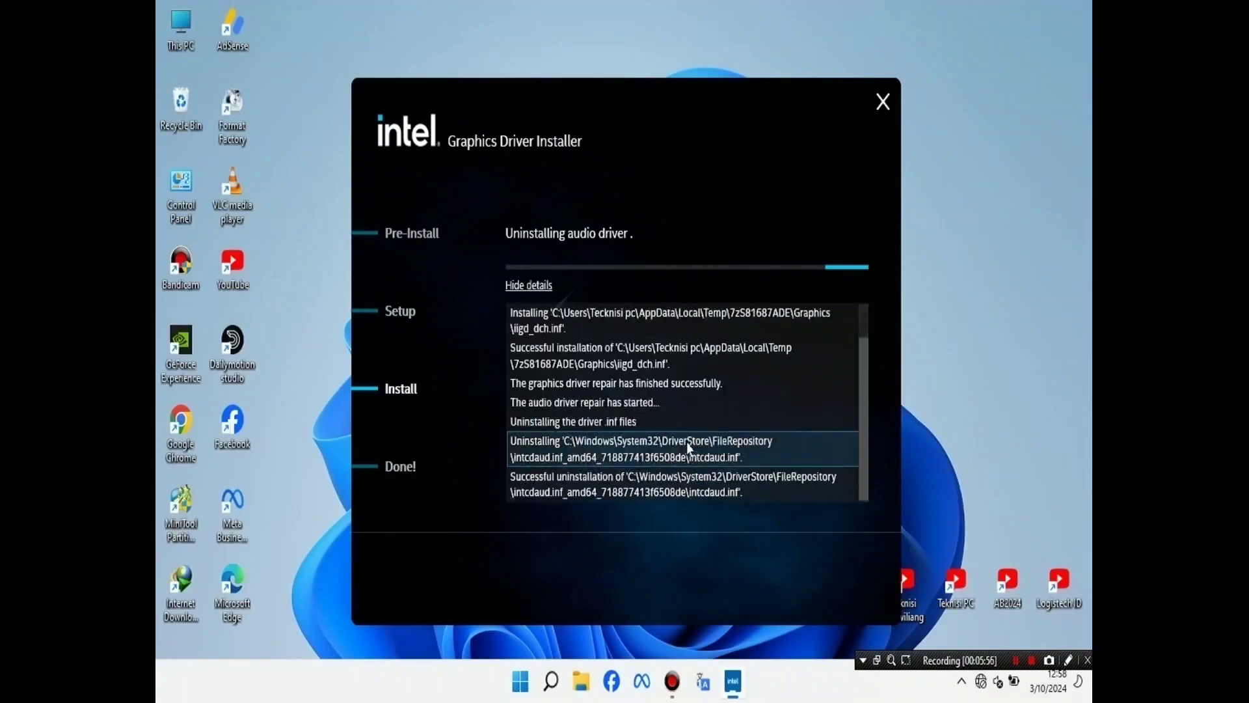
scroll(650, 403, "up", 1)
left_click(528, 285)
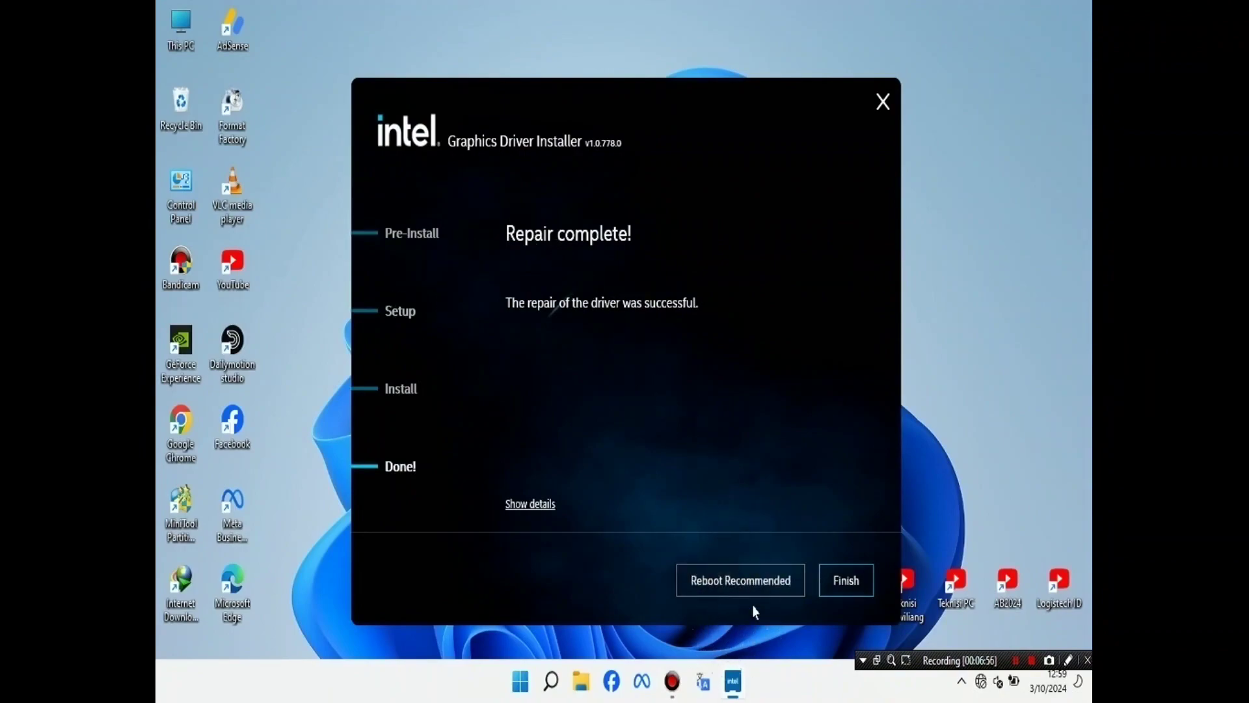
Finish the Intel Graphics Driver Installer without rebooting and refresh the desktop twice.
left_click(854, 592)
right_click(644, 272)
left_click(697, 366)
right_click(649, 212)
left_click(688, 287)
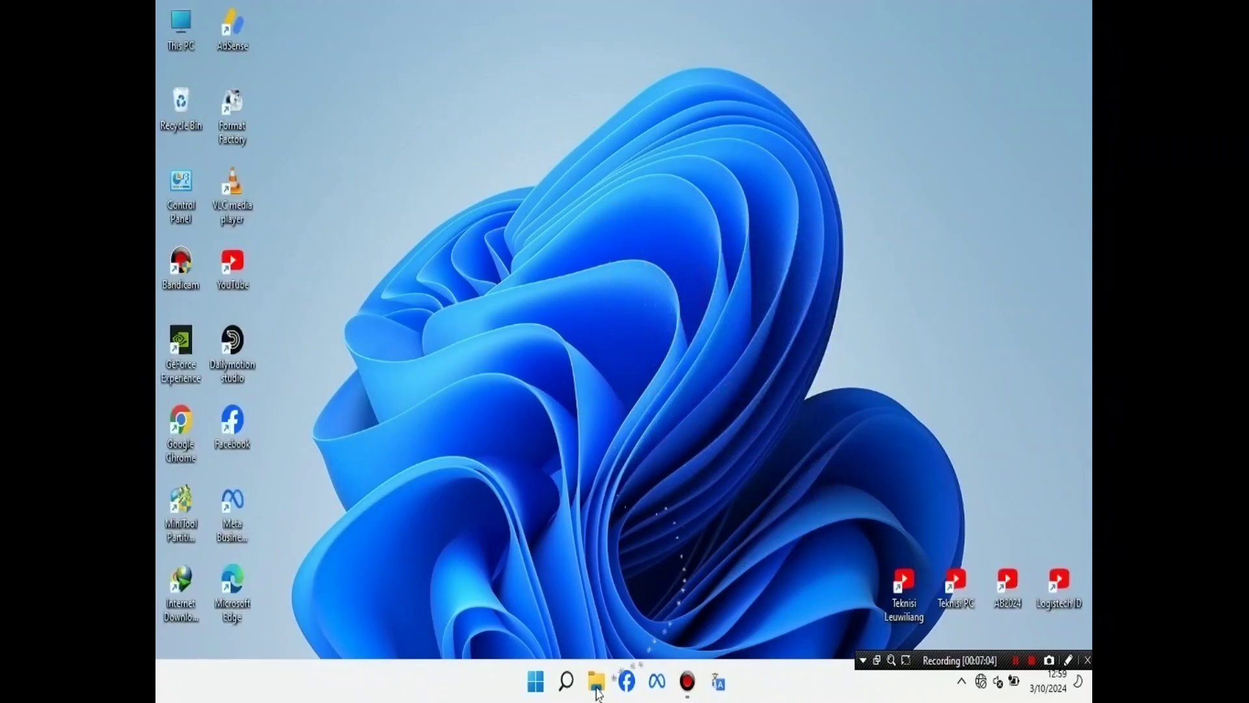
Examine the display adapters in Computer Management's Device Manager, opened by managing This PC, and close both windows.
key("super+e")
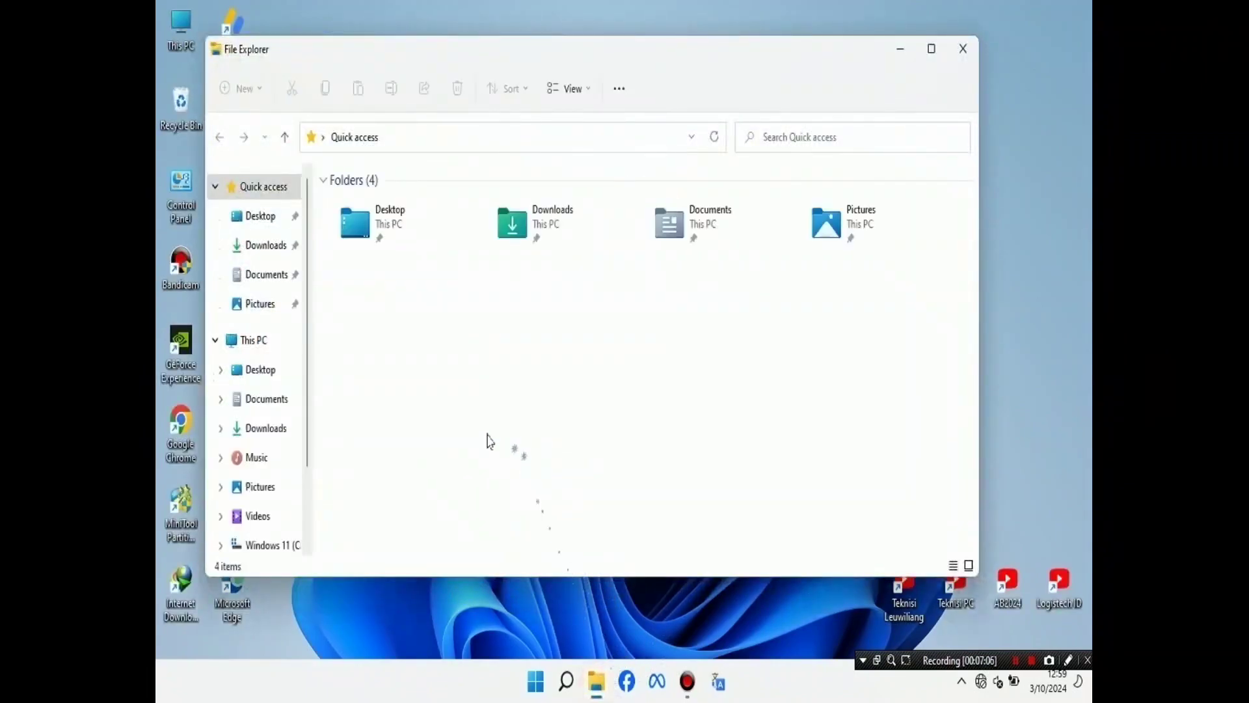
right_click(268, 348)
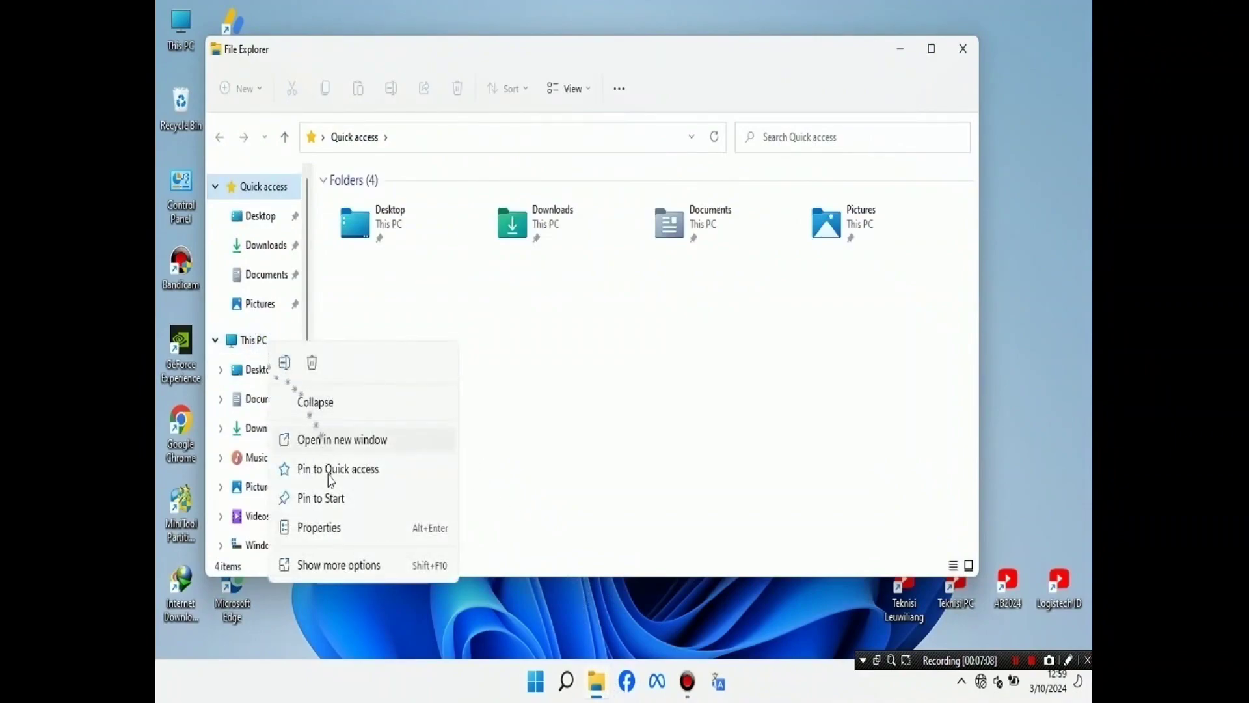
left_click(340, 563)
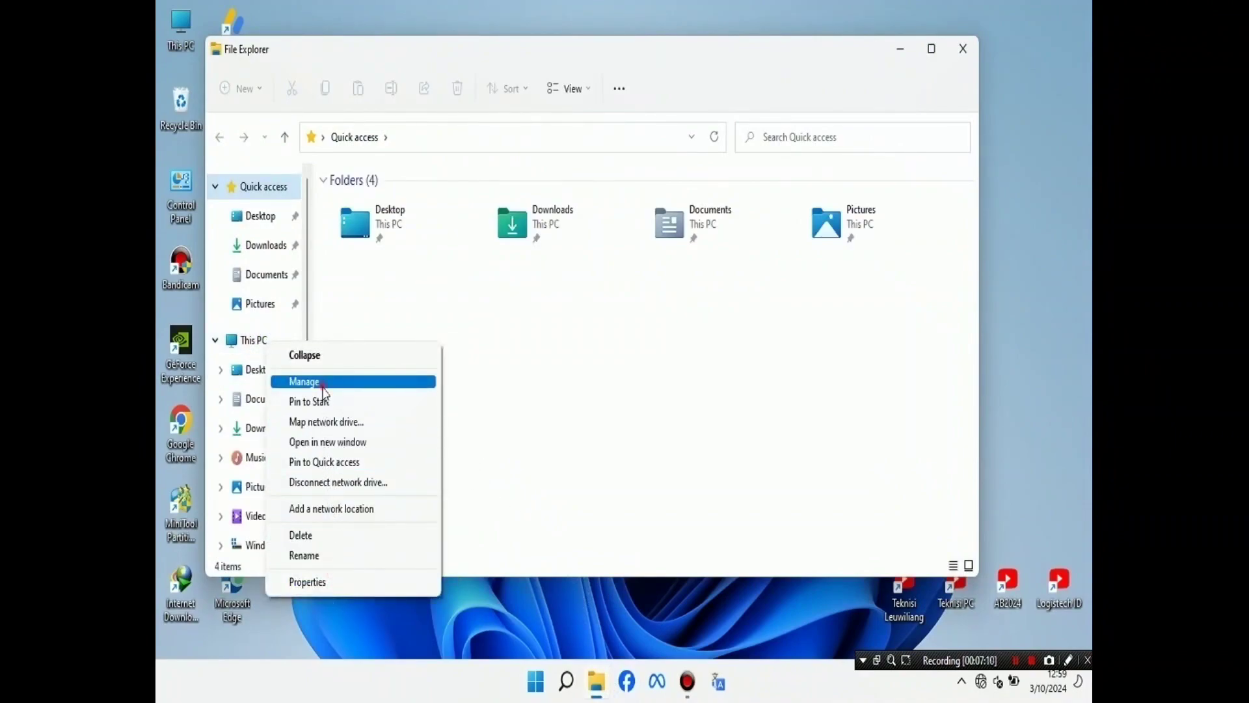
left_click(325, 392)
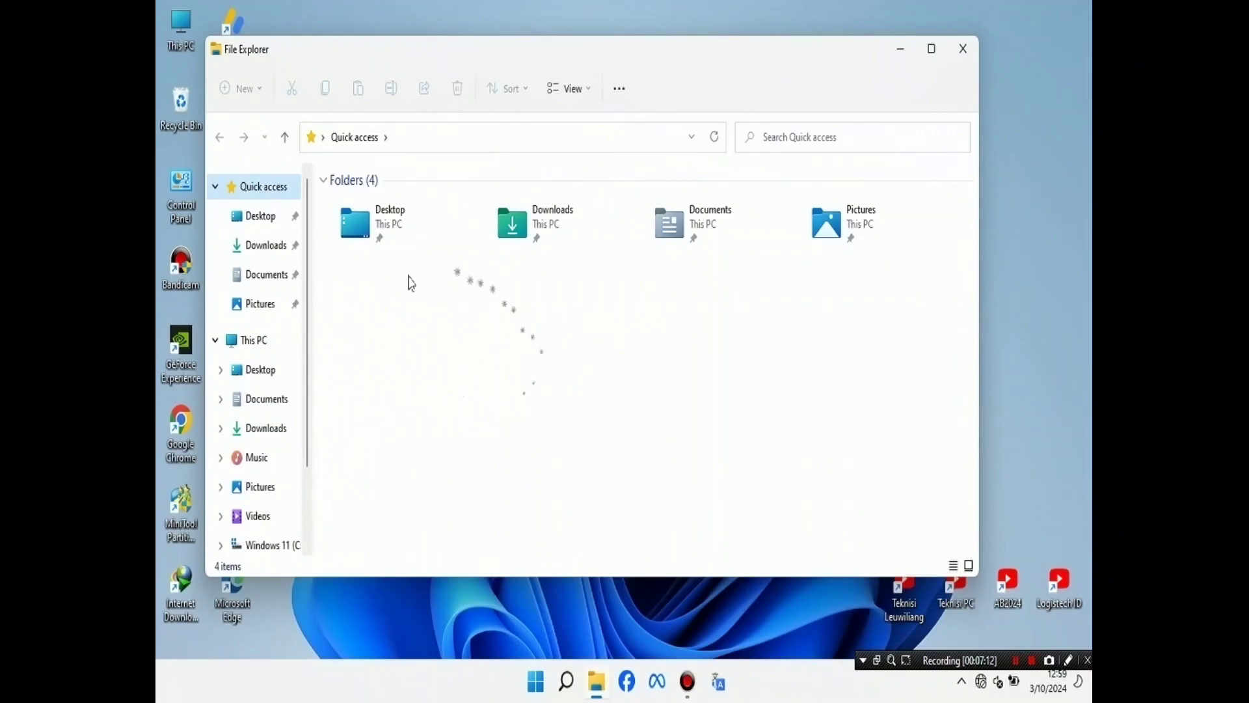
left_click(256, 194)
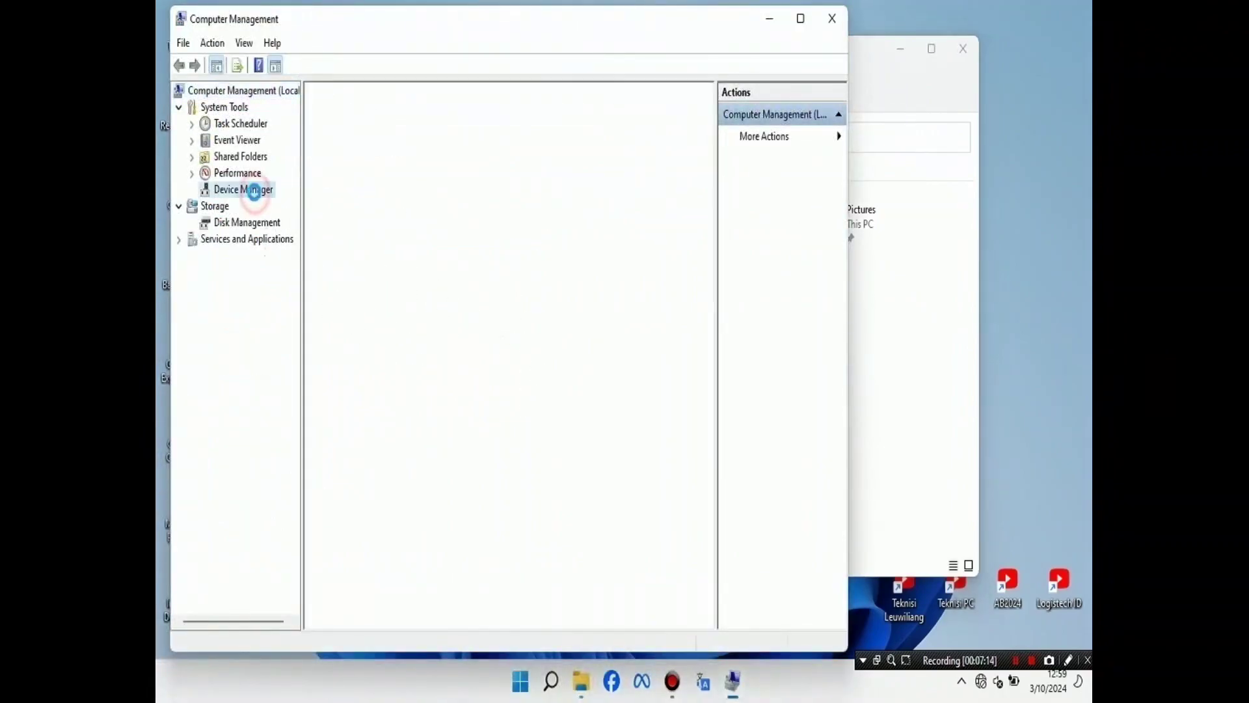
left_click(325, 190)
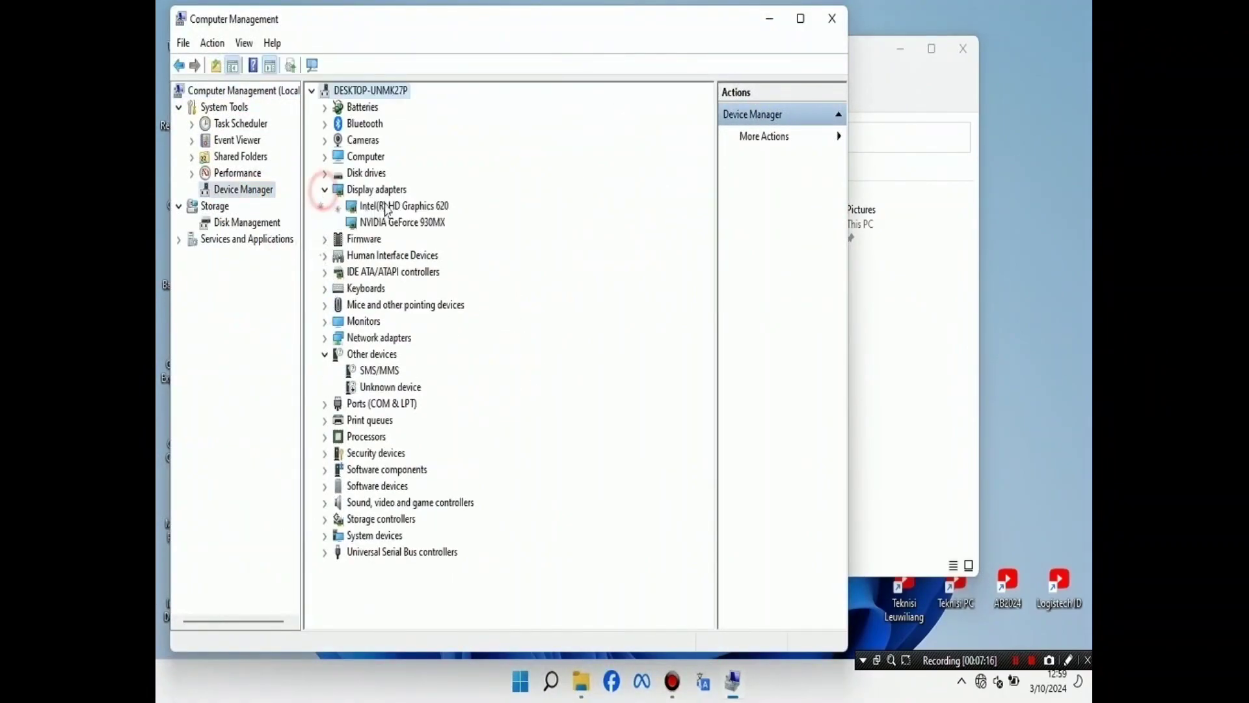
left_click(832, 18)
left_click(963, 49)
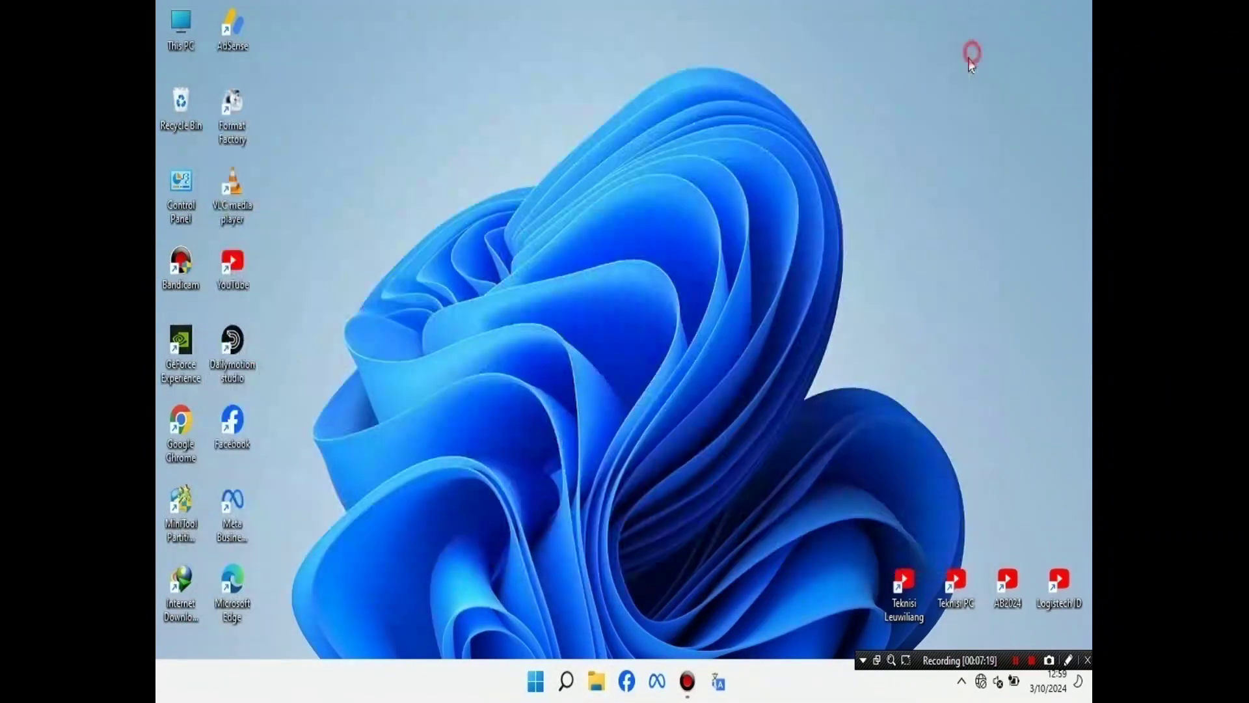
Check the available display resolutions in the Windows display settings, close the settings and refresh the desktop.
right_click(709, 223)
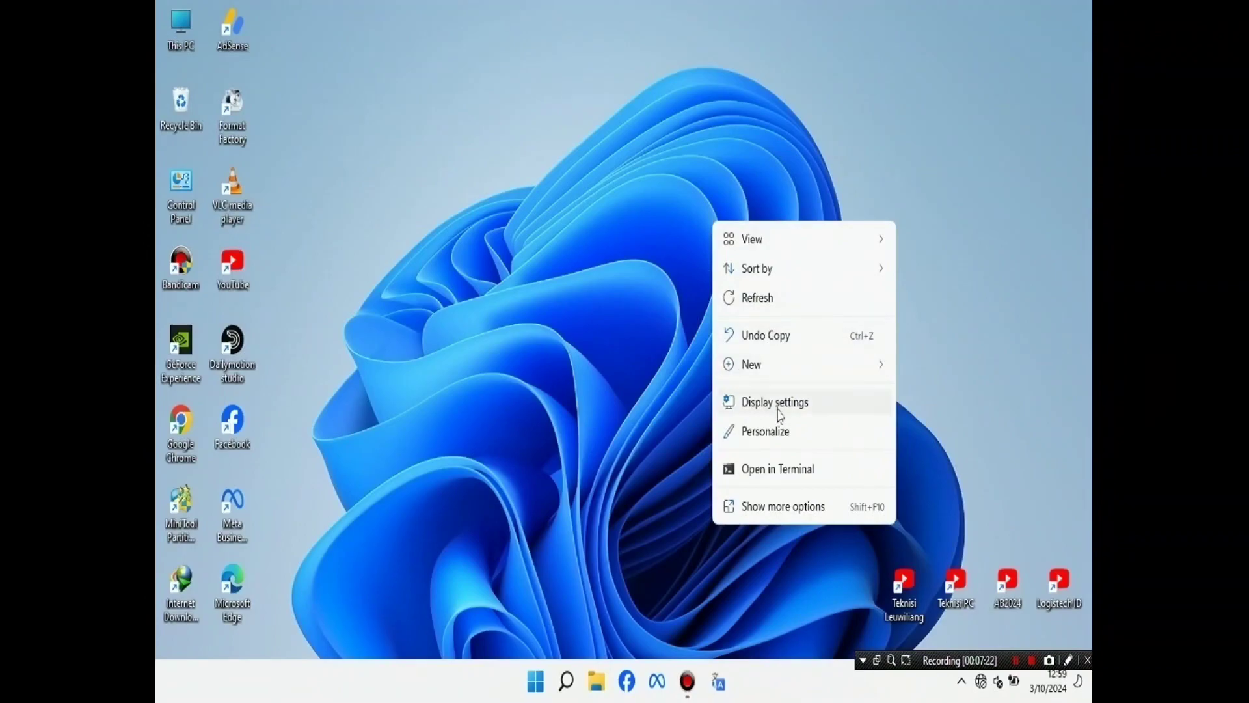
left_click(791, 407)
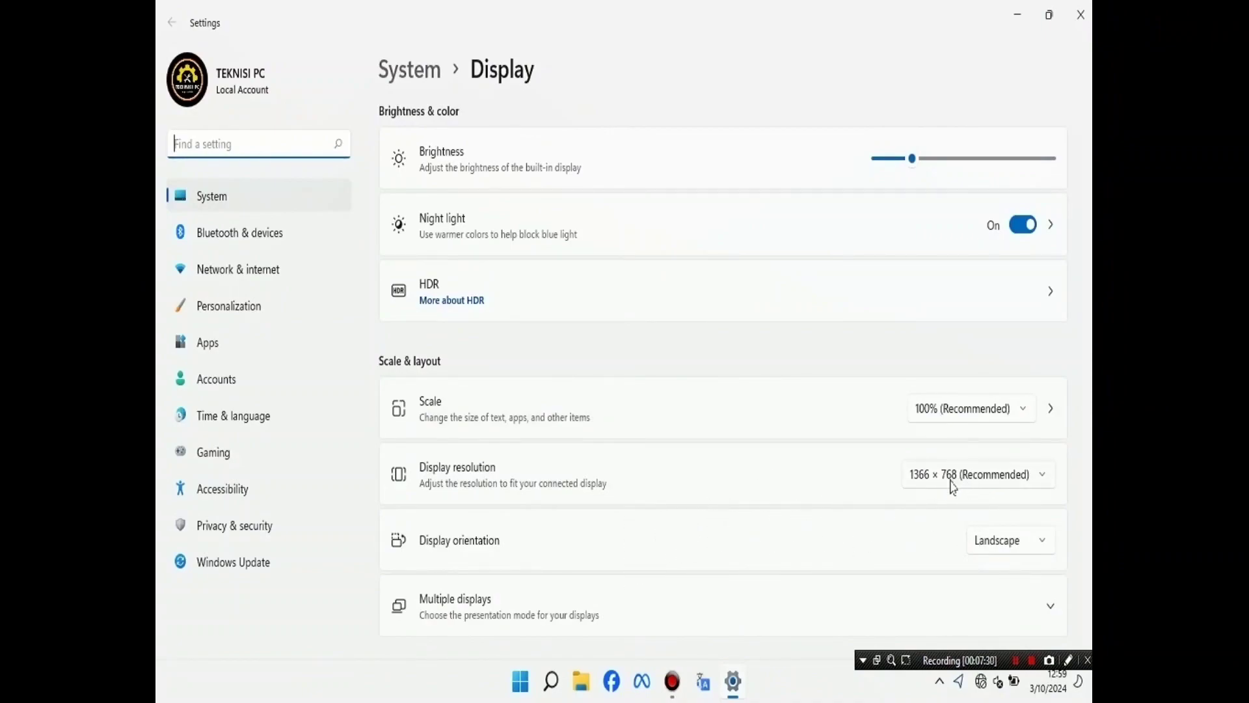
left_click(978, 481)
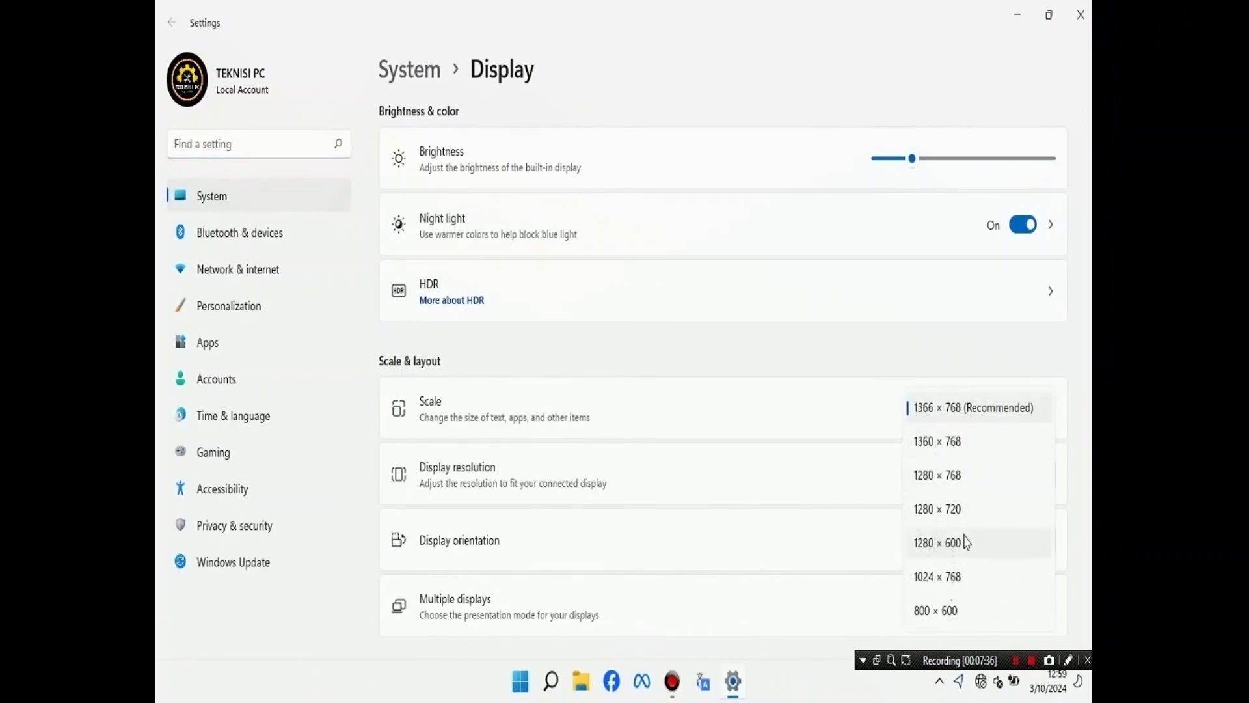
left_click(1082, 24)
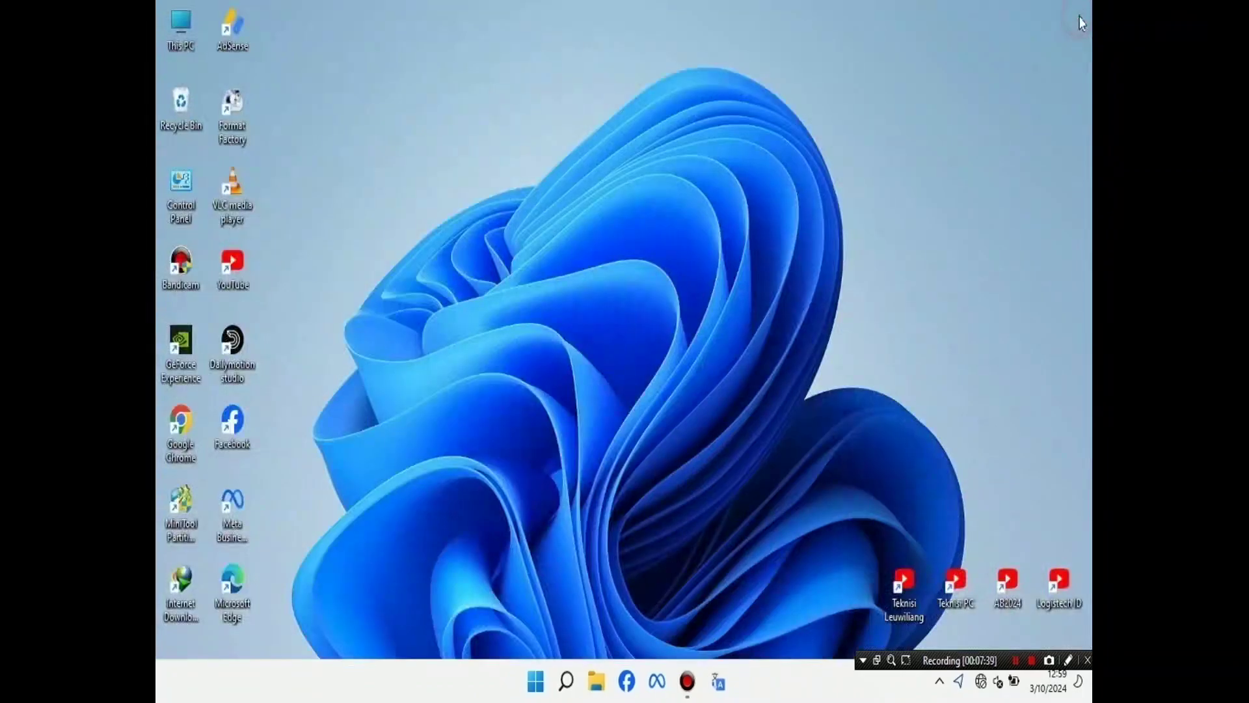
right_click(706, 235)
left_click(747, 314)
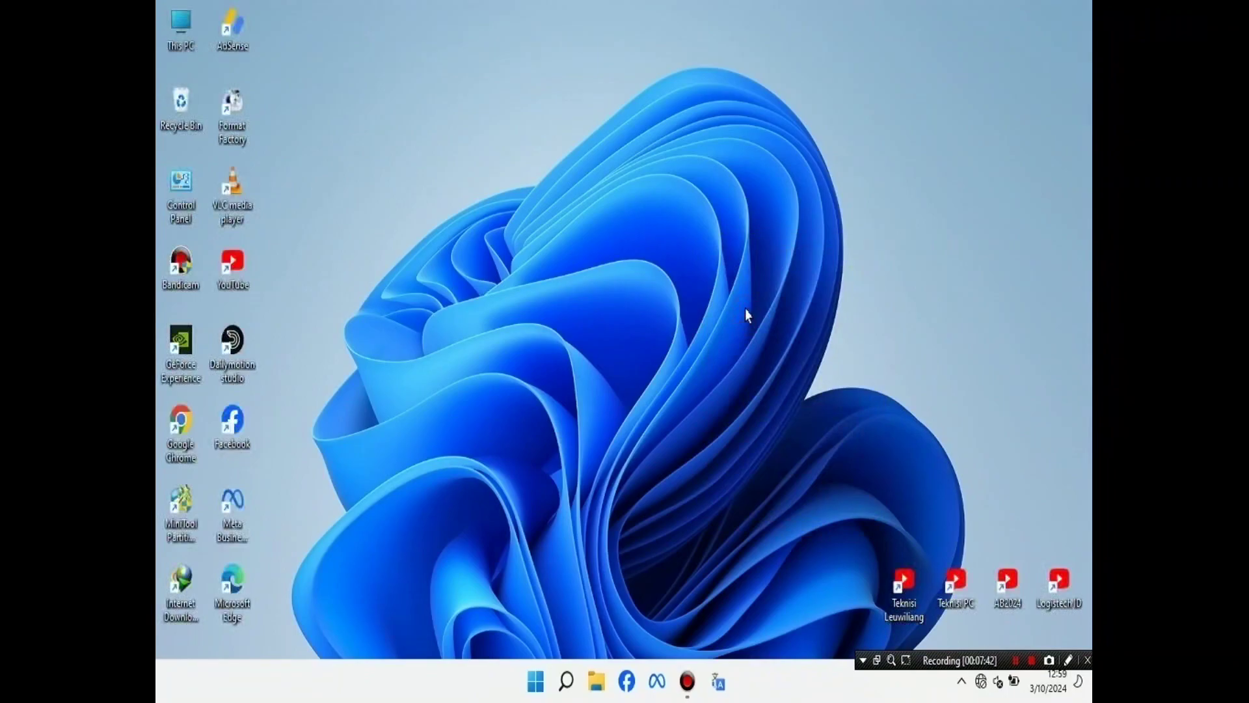